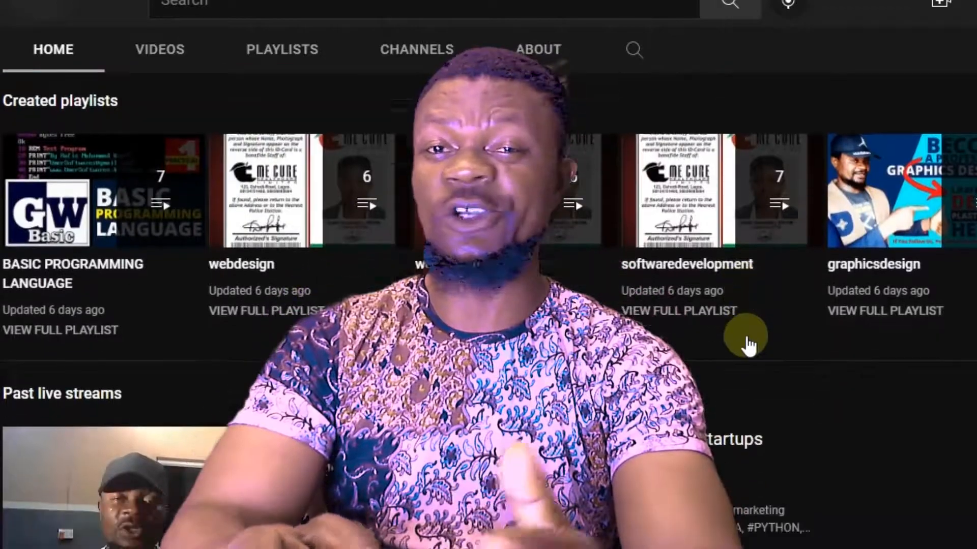
scroll(748, 341, "up", 10)
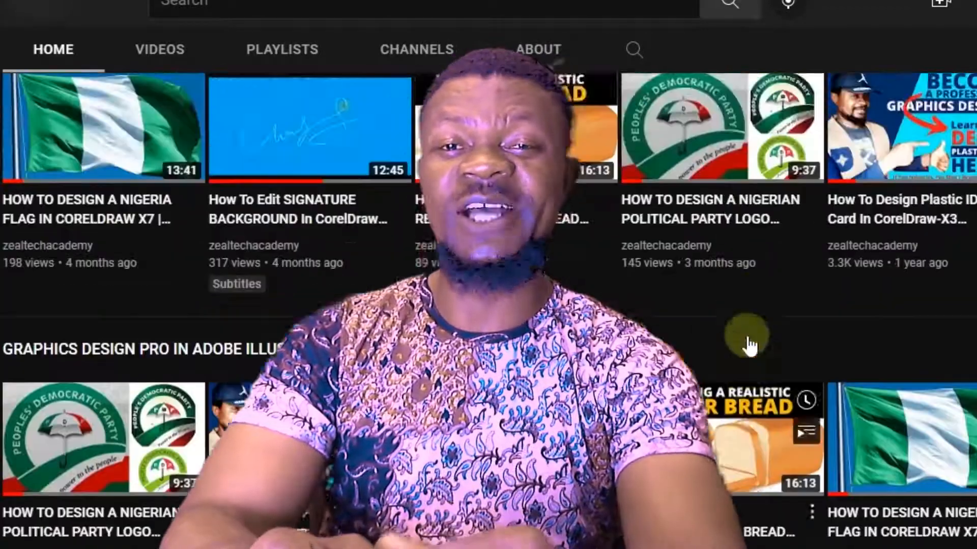
scroll(749, 344, "up", 12)
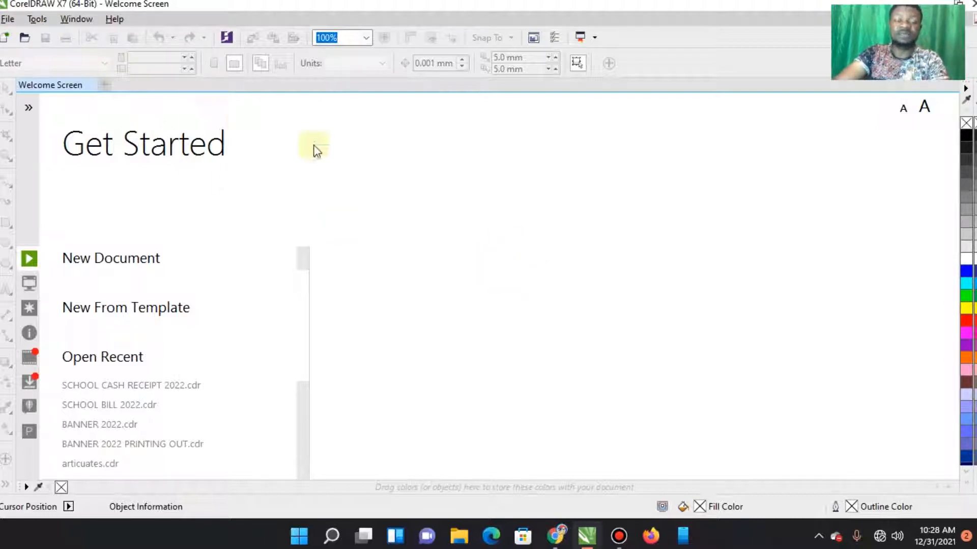
- Open the drawing Backup_of_articuates from the Documents folder
left_click(7, 20)
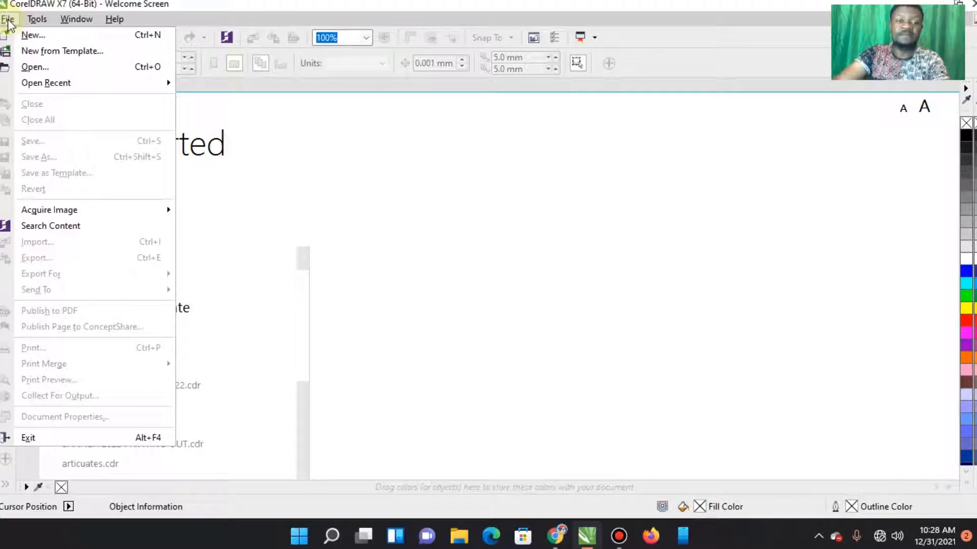
left_click(35, 66)
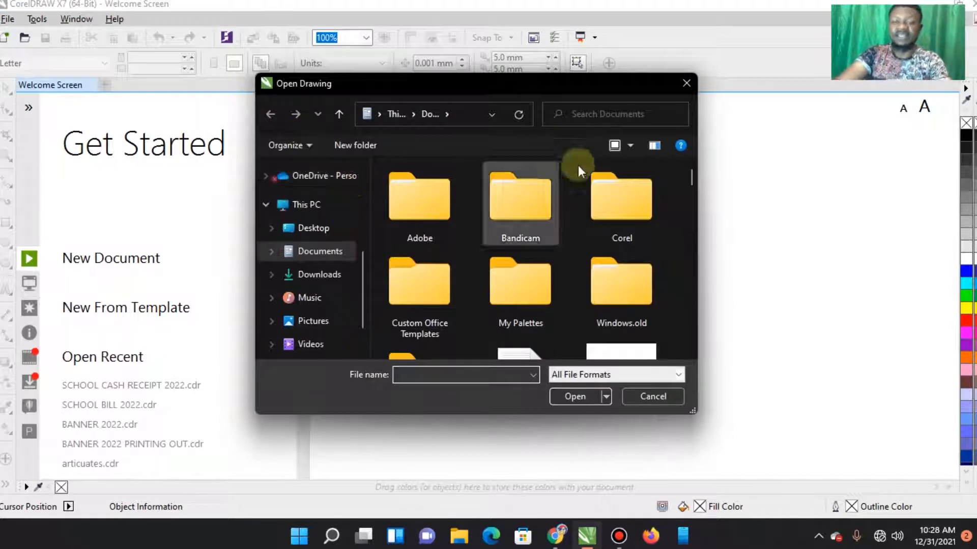
left_click_drag(688, 179, 687, 199)
left_click(541, 238)
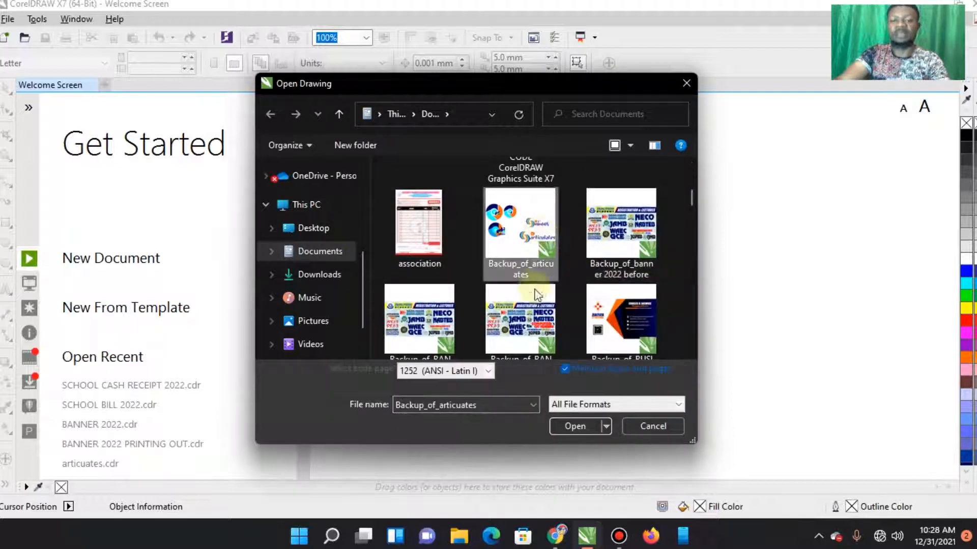
left_click(576, 427)
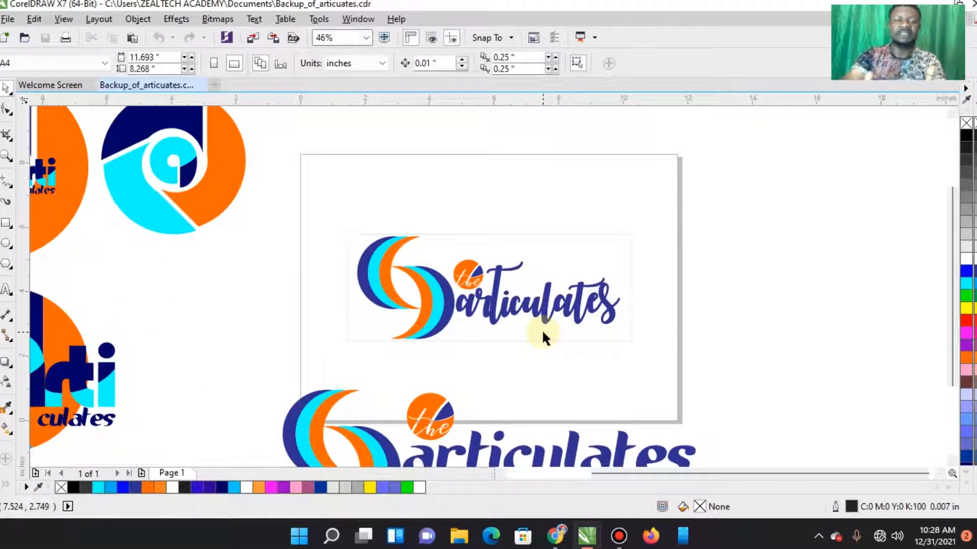
- Examine the circular logos and the two "the articulates" logo variants on and around the page
scroll(239, 331, "down", 2)
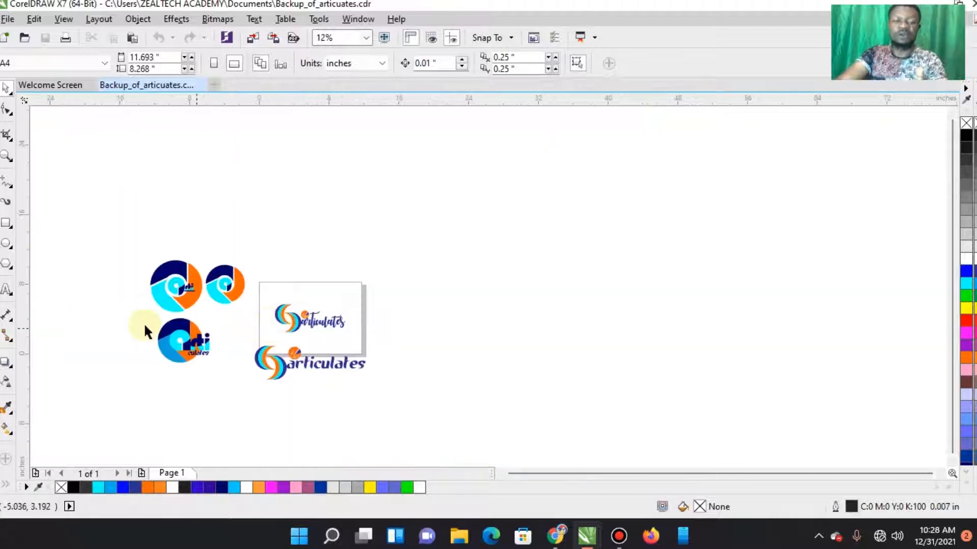
scroll(109, 327, "up", 3)
scroll(346, 323, "down", 1)
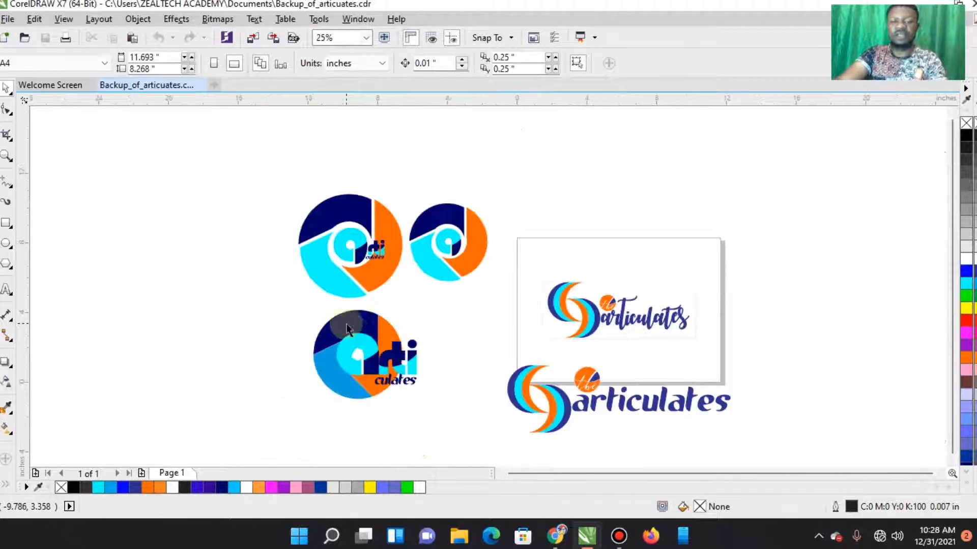
scroll(402, 351, "up", 1)
scroll(508, 370, "down", 1)
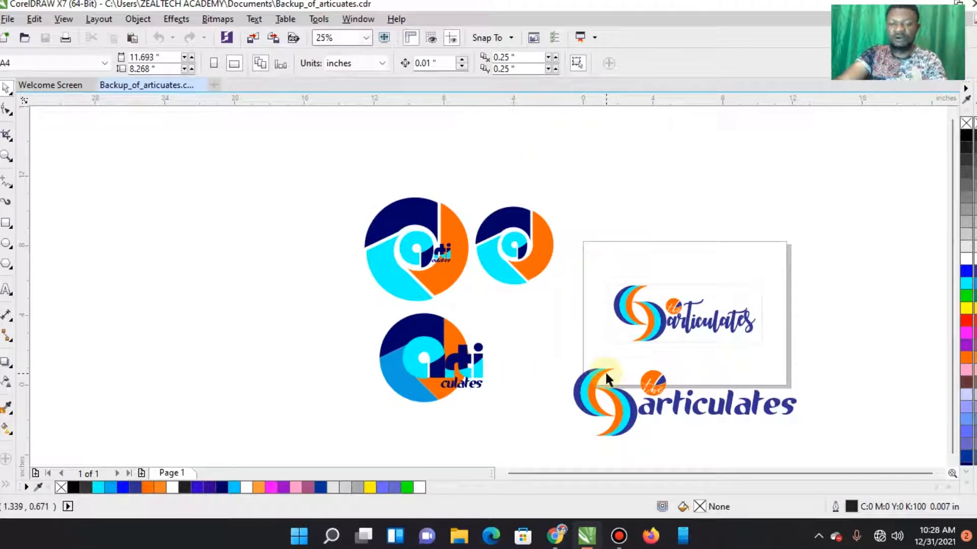
scroll(620, 381, "up", 1)
scroll(620, 381, "down", 1)
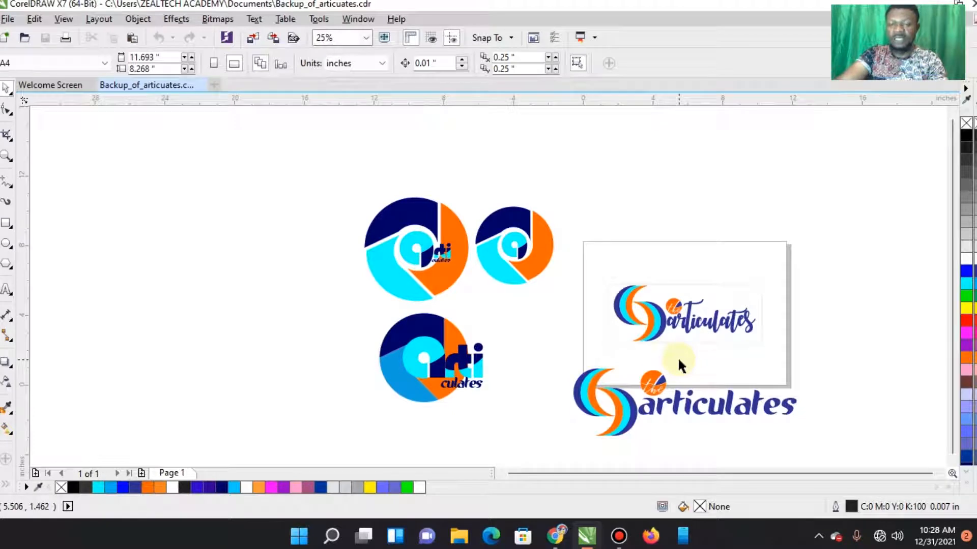
scroll(702, 366, "up", 1)
scroll(693, 366, "down", 1)
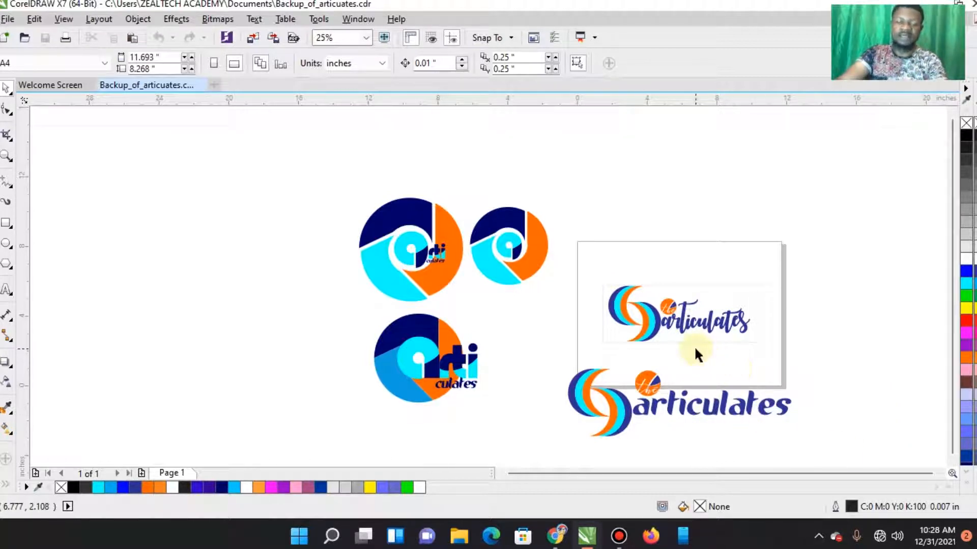
- Move the script "the articulates" logo and the larger bold version below it further up the page
left_click(478, 254)
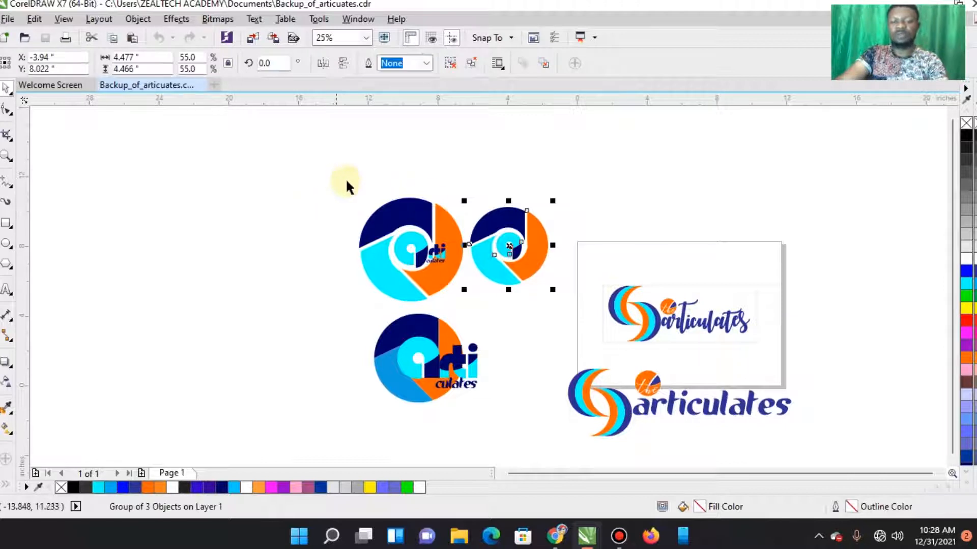
left_click(674, 425)
scroll(753, 419, "up", 1)
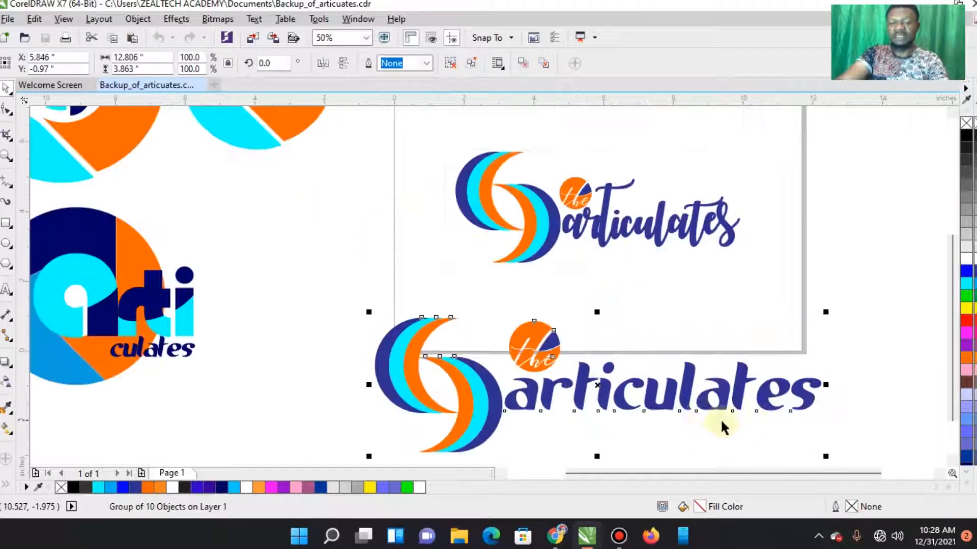
left_click_drag(621, 397, 610, 347)
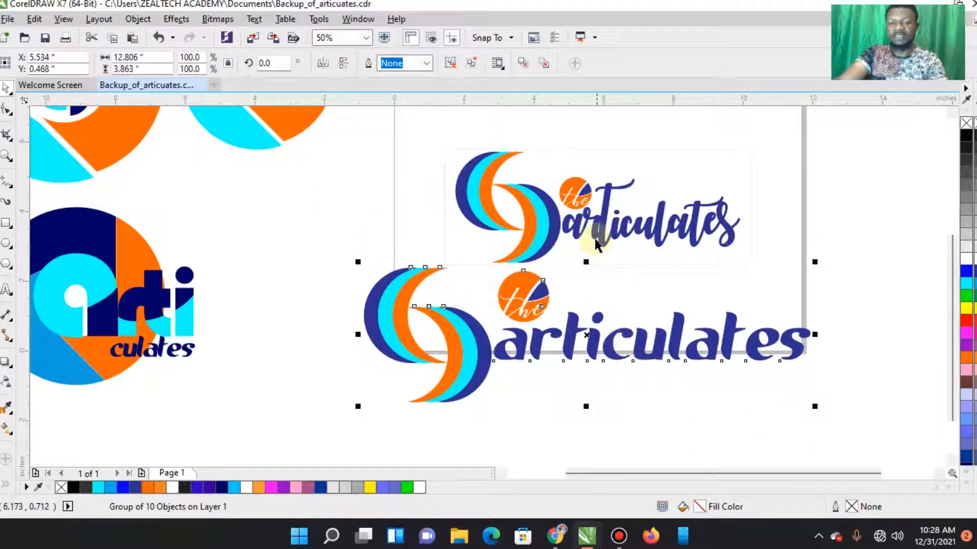
left_click(595, 211)
left_click_drag(594, 210, 584, 164)
left_click_drag(589, 342, 589, 294)
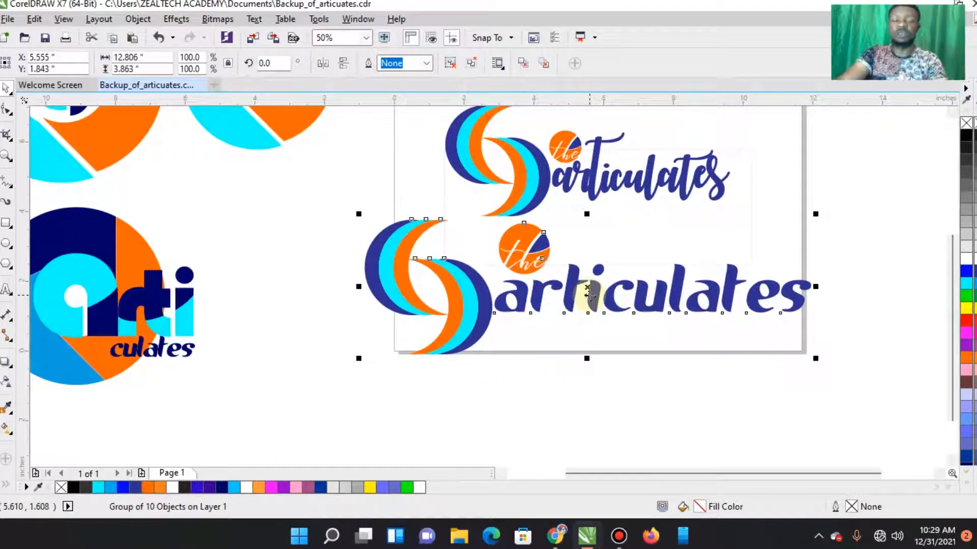
- Duplicate the bold "the articulates" logo below the original, and shift the original up and to the left
left_click_drag(589, 294, 472, 418)
right_click(574, 405)
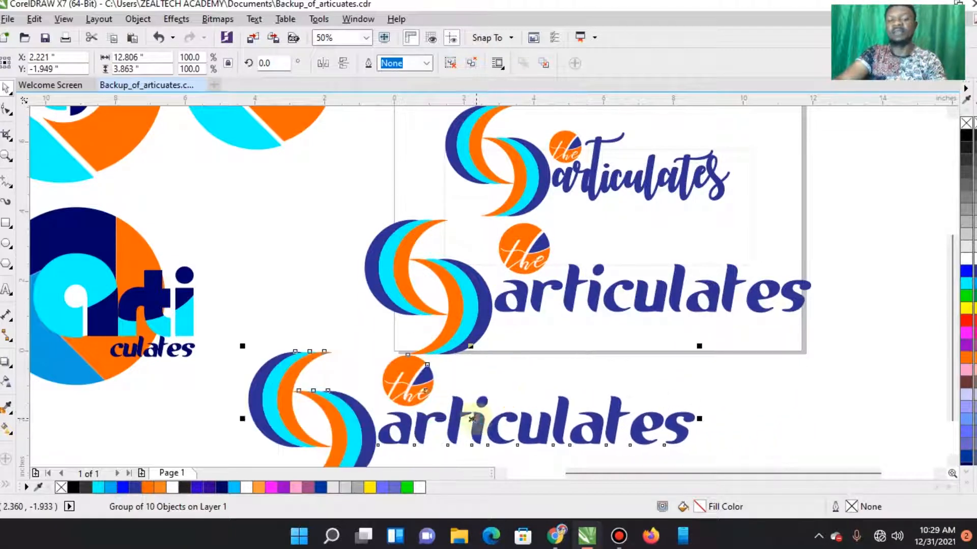
left_click_drag(416, 385, 462, 231)
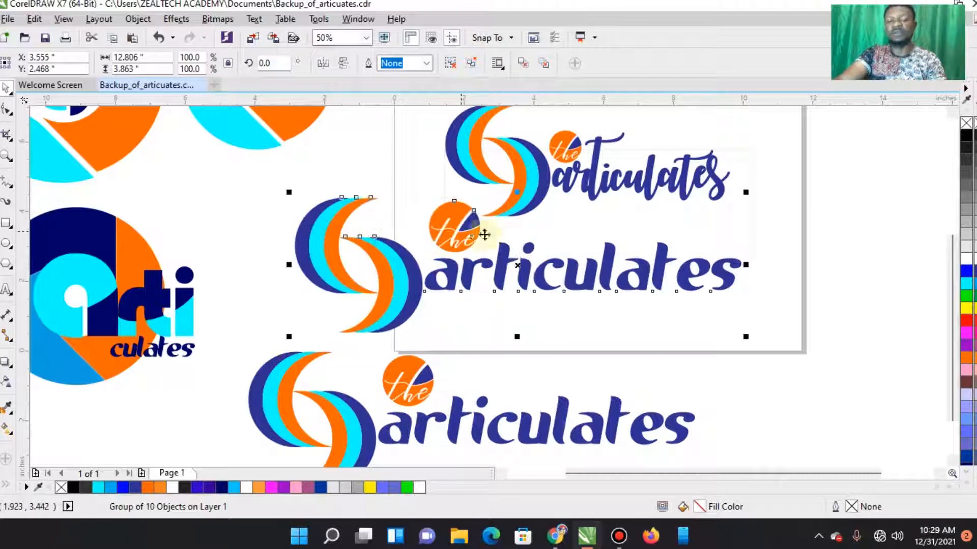
left_click_drag(517, 196, 521, 176)
left_click(549, 166)
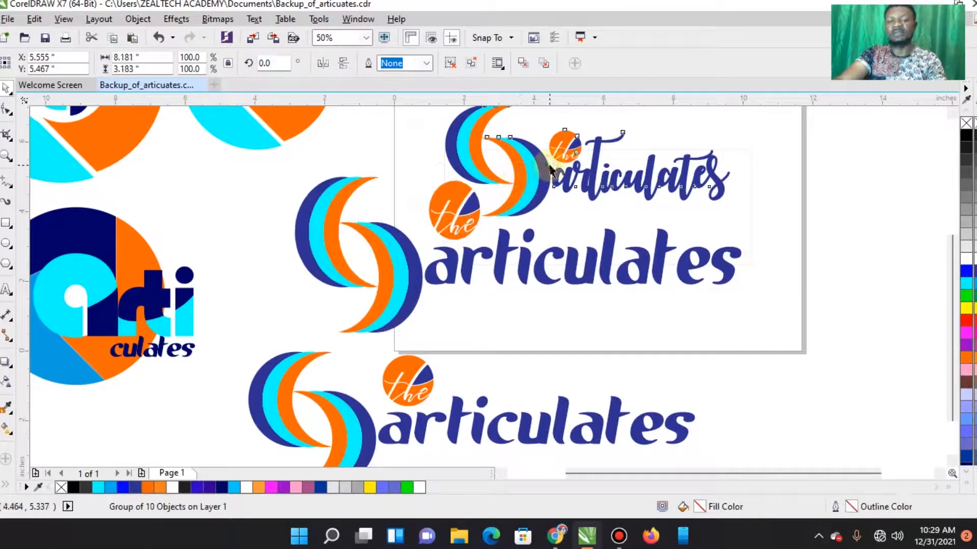
key("ctrl+z")
- Move the script logo, the bold logo and its copy slightly upward, keeping them stacked one below another
left_click_drag(599, 174, 601, 136)
left_click_drag(506, 253, 514, 229)
left_click_drag(501, 422, 519, 389)
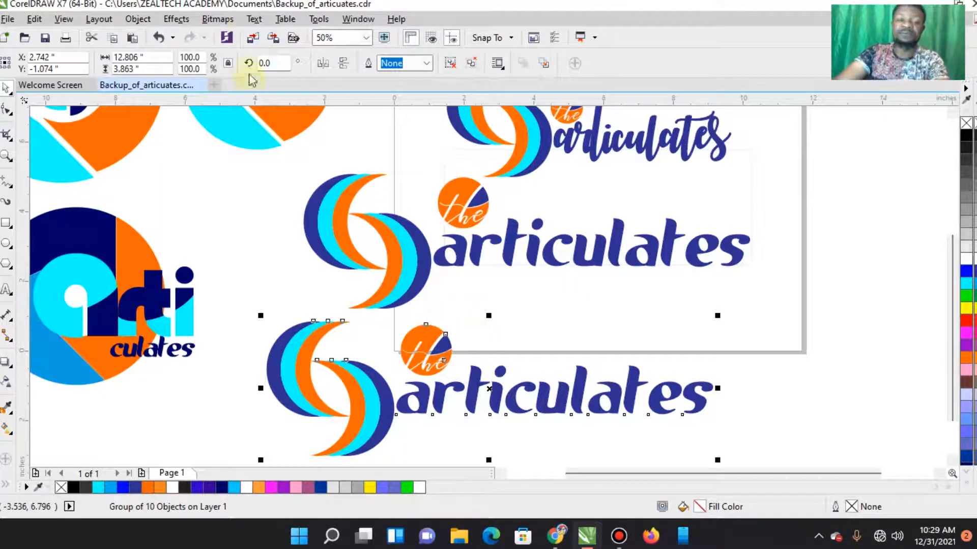
- Start converting the lower logo copy to a bitmap, with 300 dpi resolution and a transparent background
left_click(211, 21)
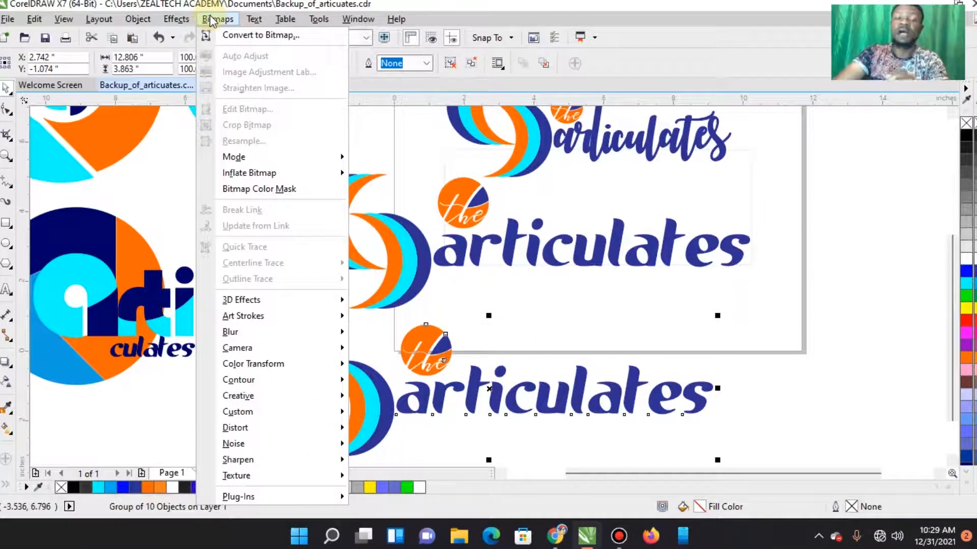
left_click(252, 38)
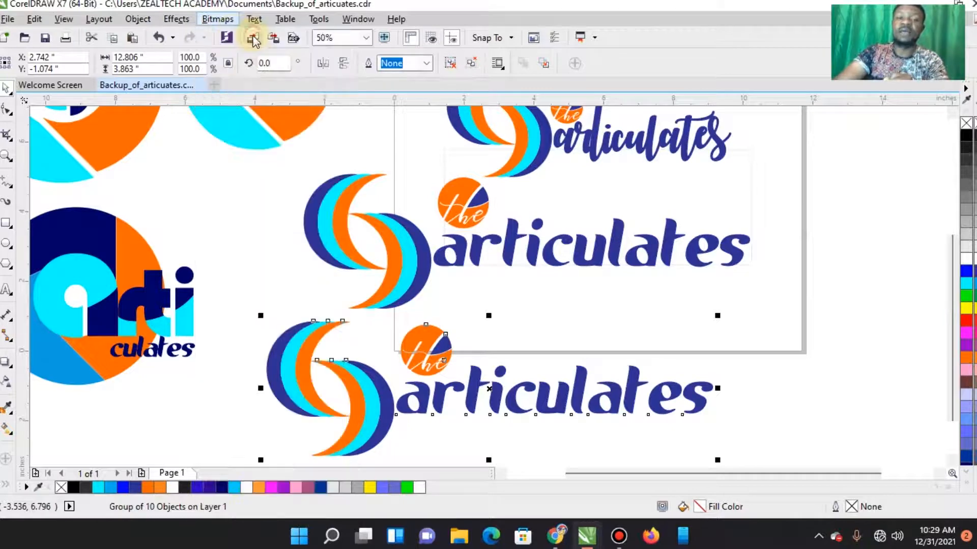
left_click(468, 190)
left_click(484, 194)
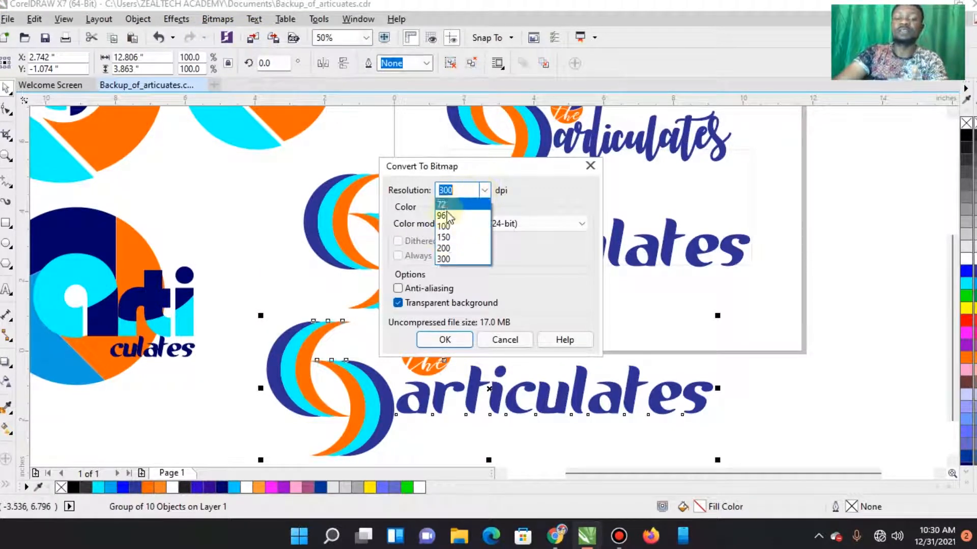
left_click(443, 259)
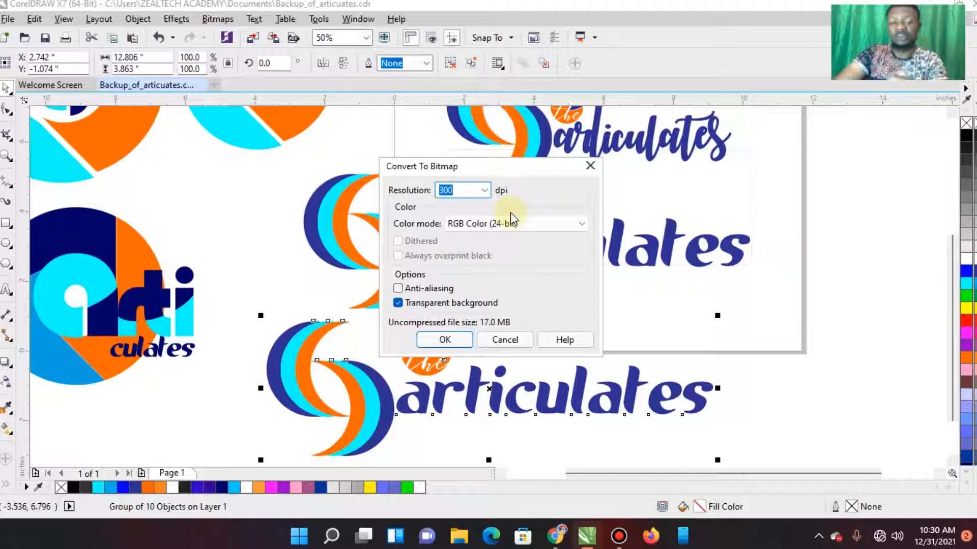
left_click(476, 302)
left_click(398, 303)
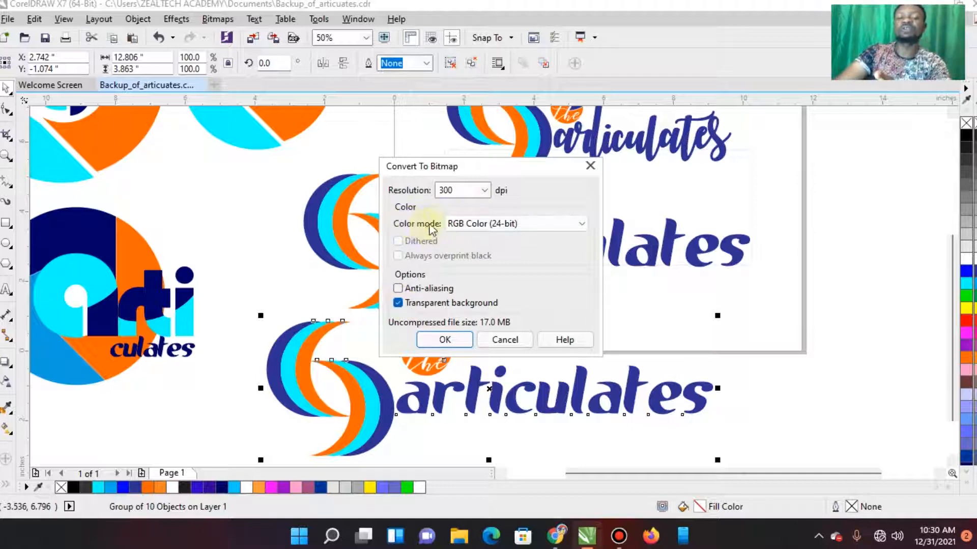
- Choose RGB Color (24-bit) as the colour mode, convert the logo copy to a bitmap and move it slightly up
left_click(565, 224)
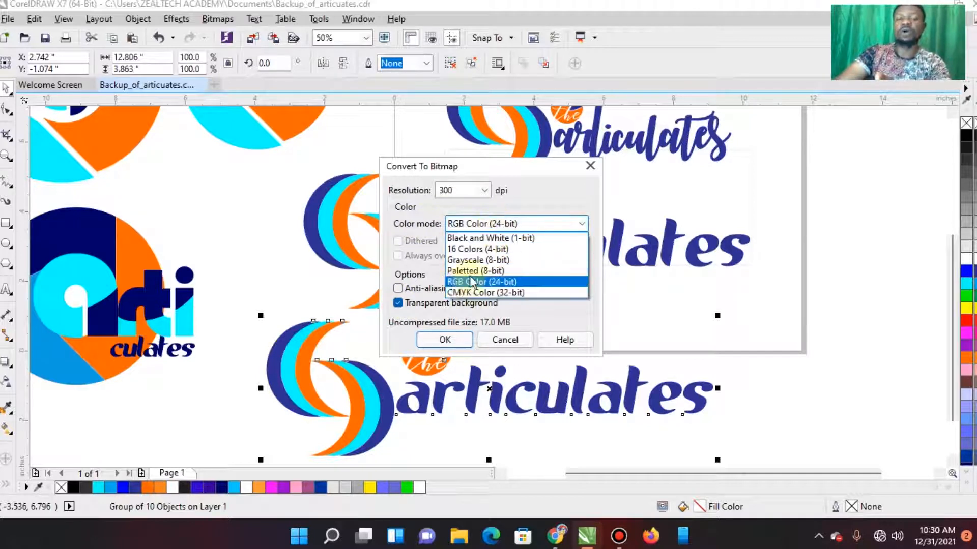
left_click(469, 283)
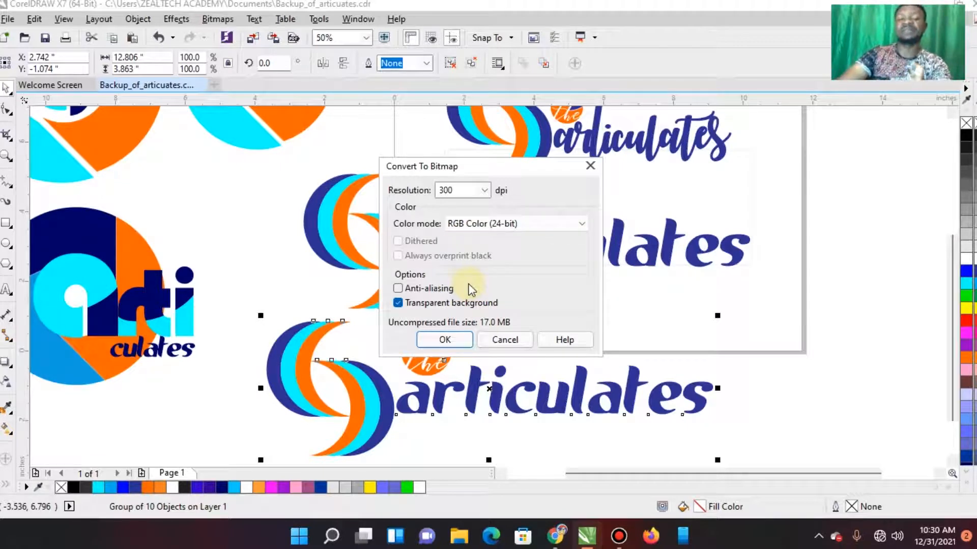
left_click(580, 224)
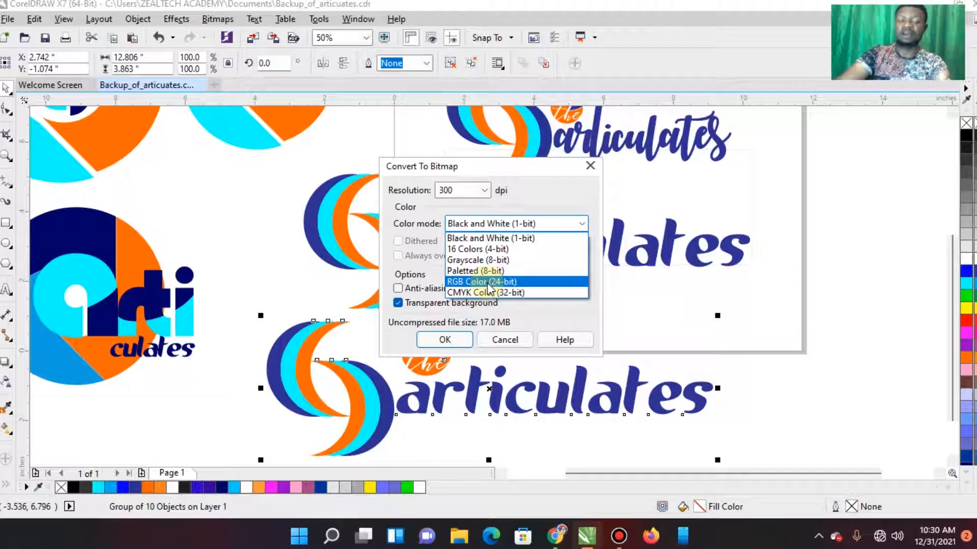
left_click(489, 282)
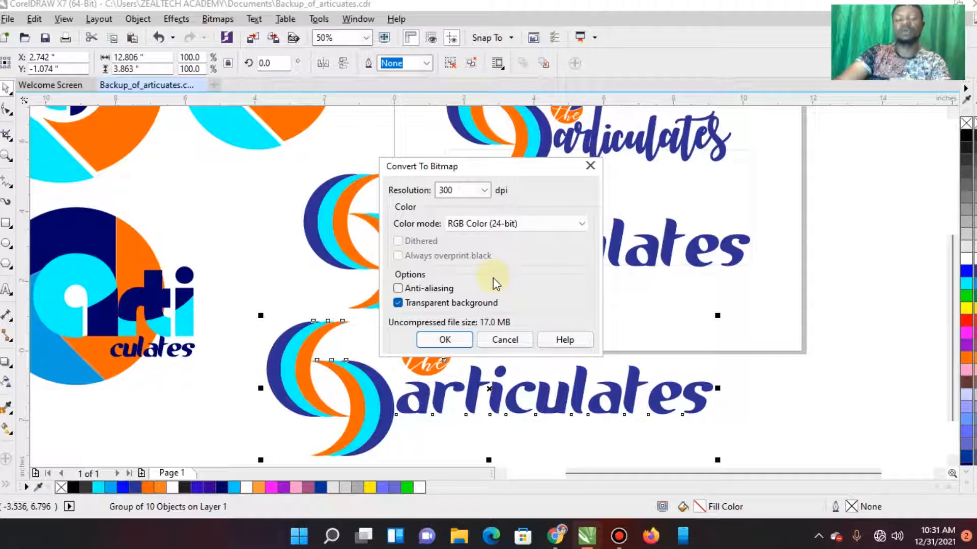
left_click(445, 340)
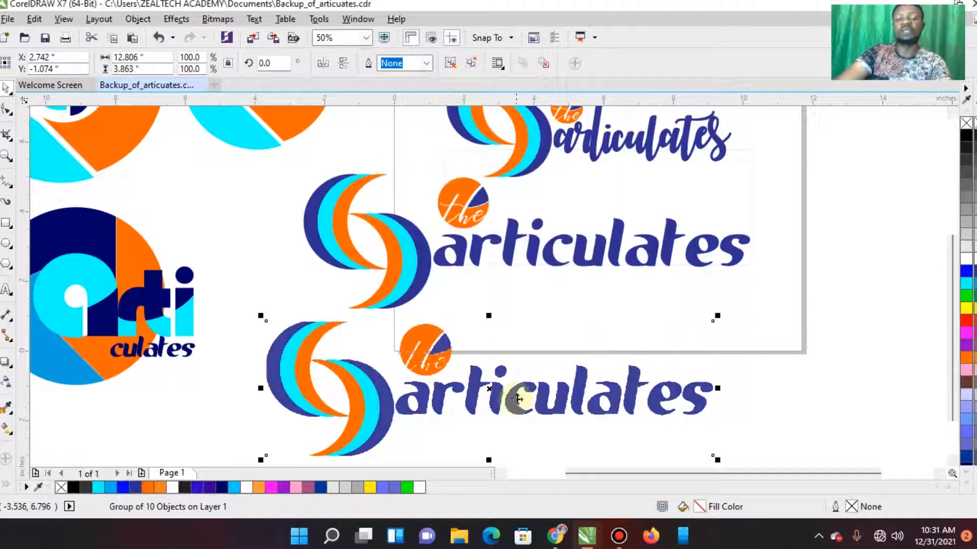
left_click_drag(509, 399, 497, 384)
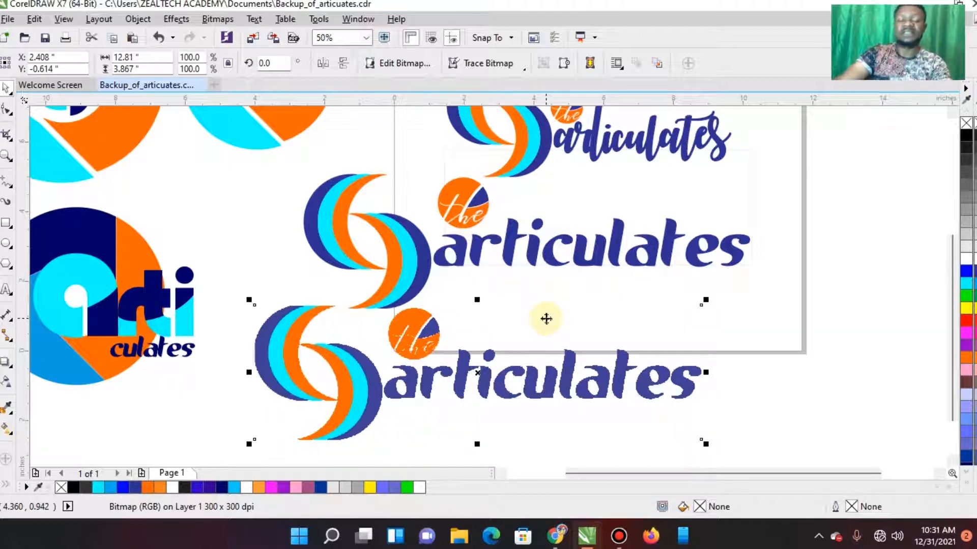
- Open the logo bitmap for editing in Corel PHOTO-PAINT, start the Plastic texture effect and move its dialog clear of the logo
left_click(221, 21)
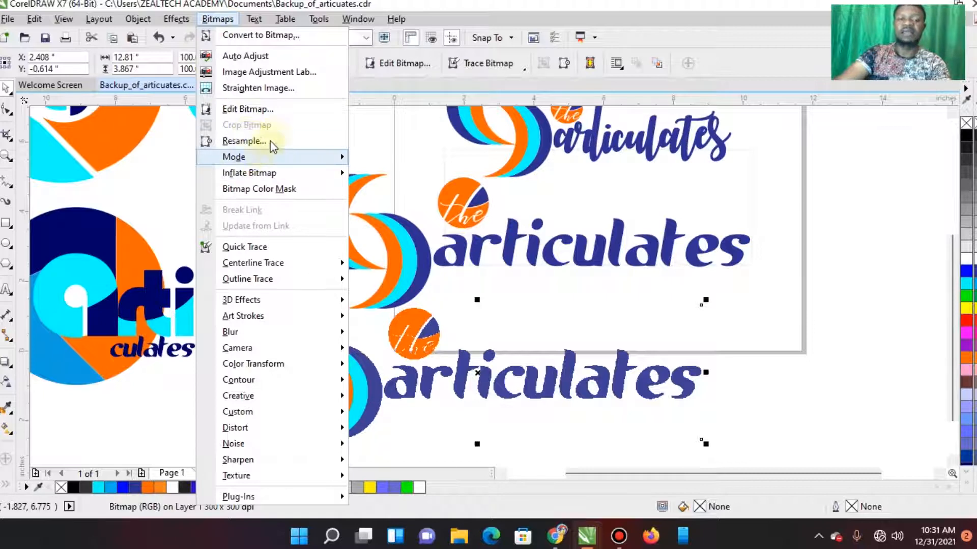
left_click(283, 110)
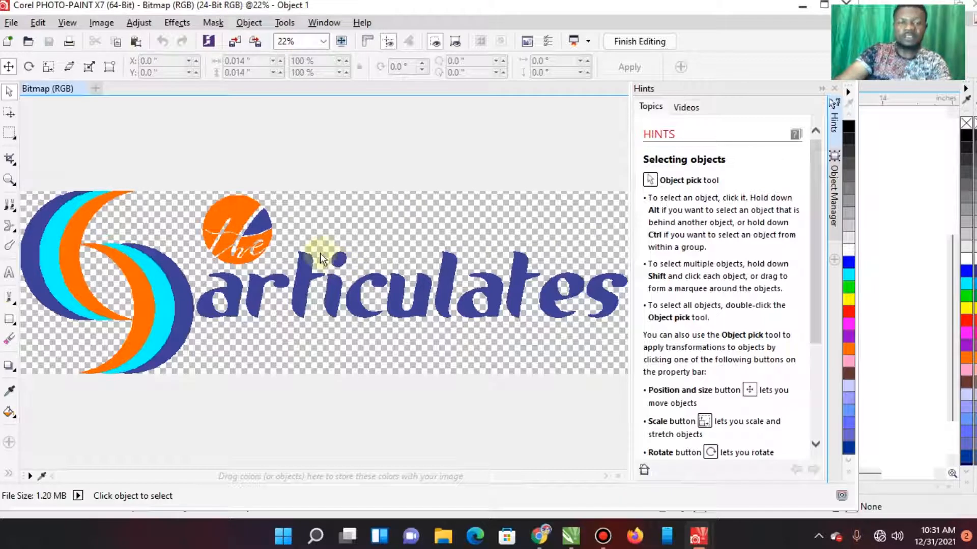
left_click(182, 23)
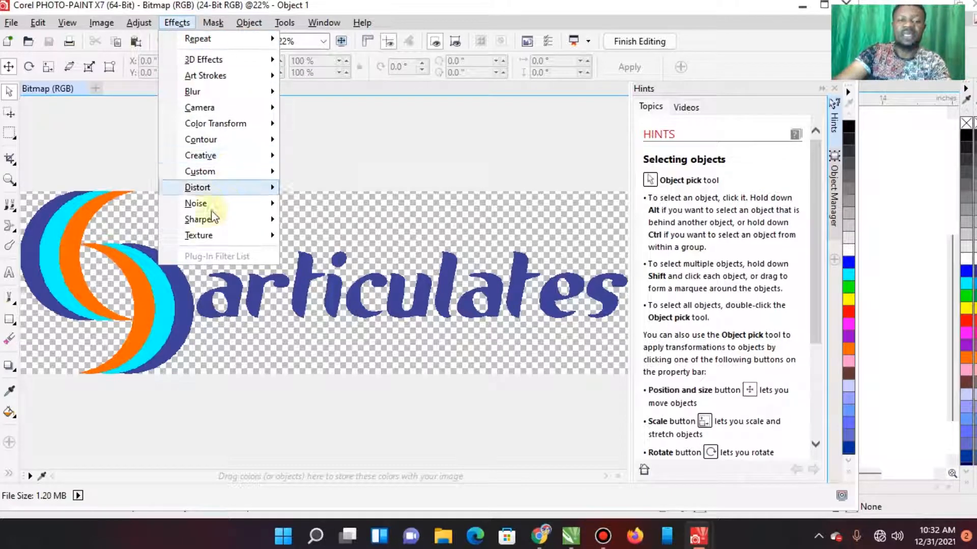
mouse_move(222, 238)
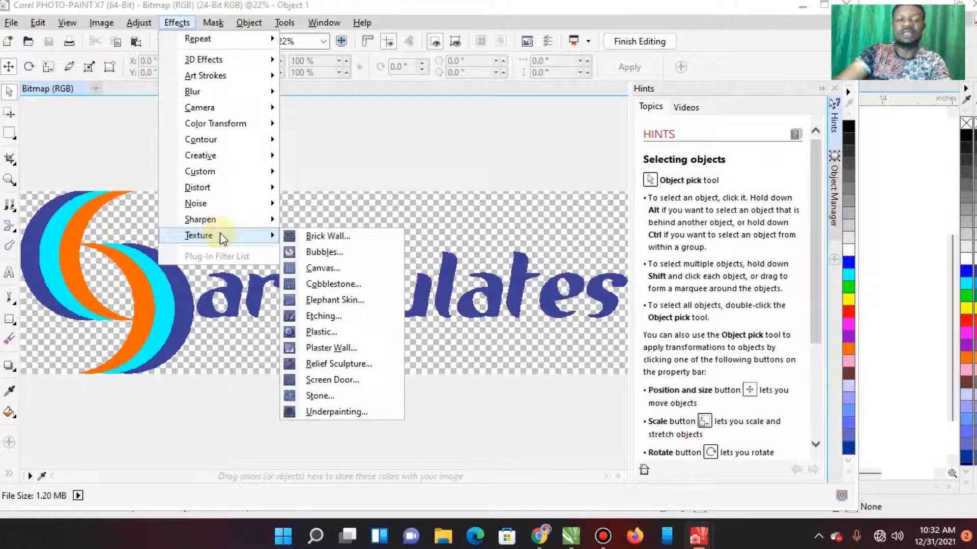
left_click(318, 333)
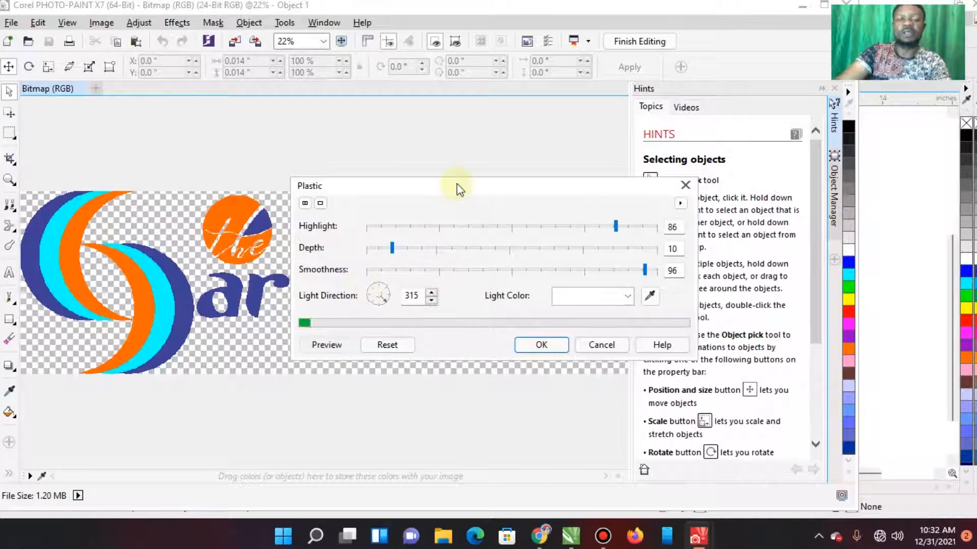
left_click_drag(458, 188, 606, 100)
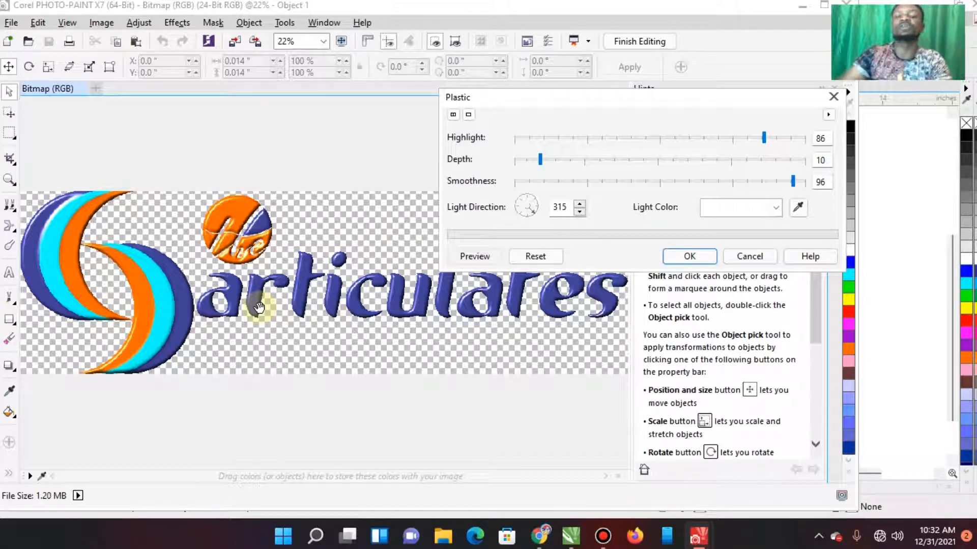
left_click_drag(626, 95, 556, 53)
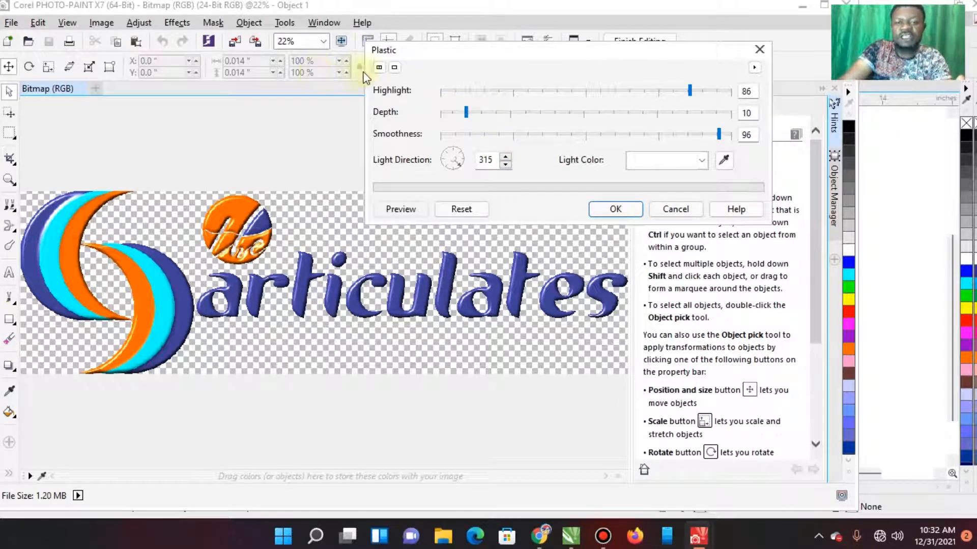
- Try low and high Highlight values of 5 and 95 for the Plastic effect, and settle on a Highlight of 90
left_click(468, 92)
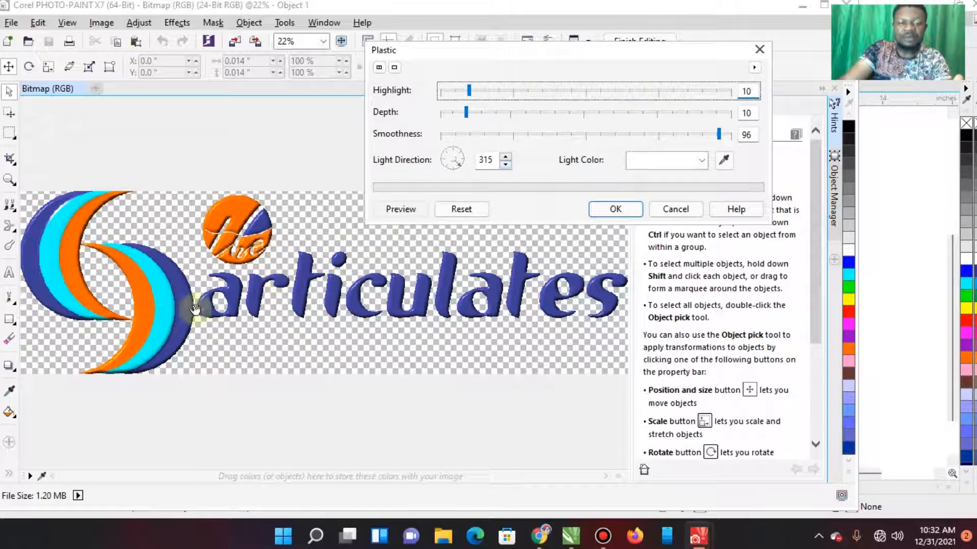
left_click_drag(466, 91, 456, 94)
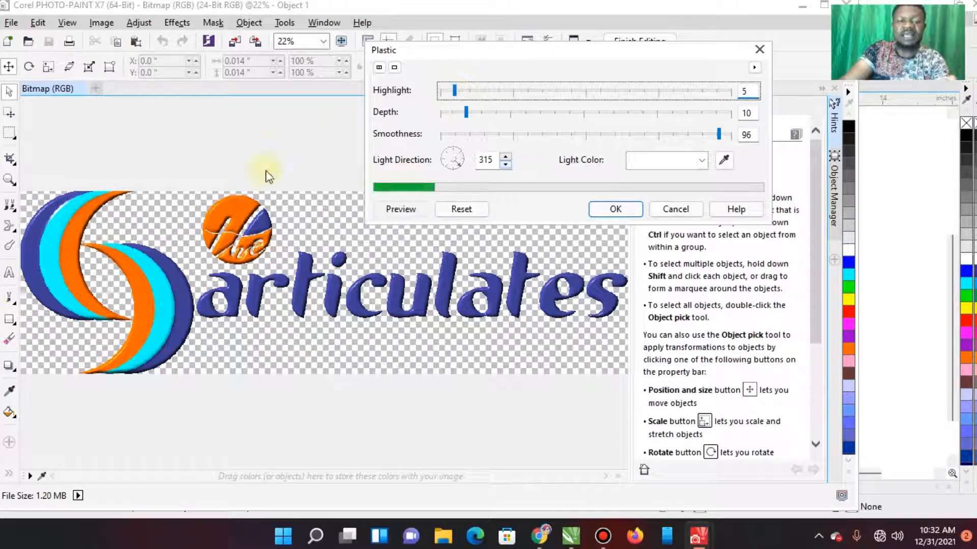
left_click_drag(666, 94, 716, 91)
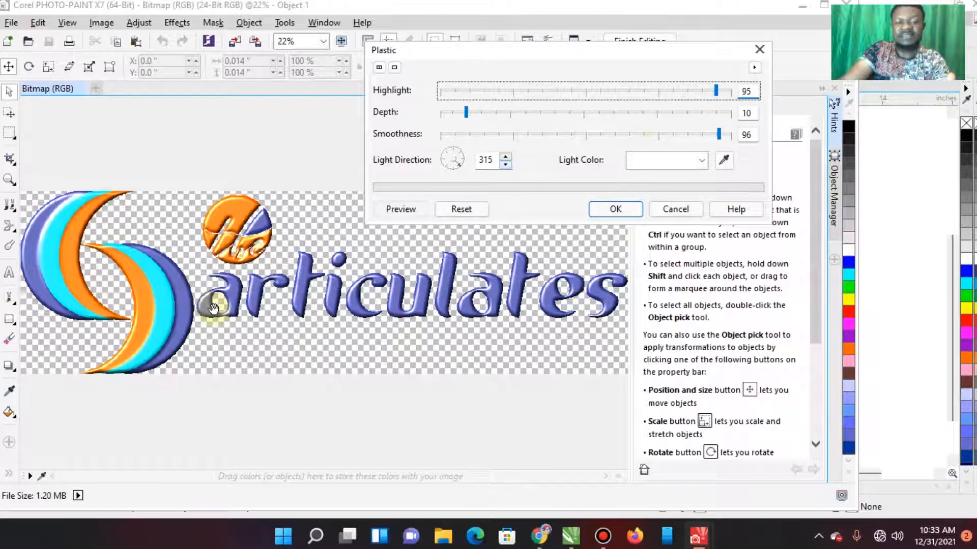
left_click(697, 92)
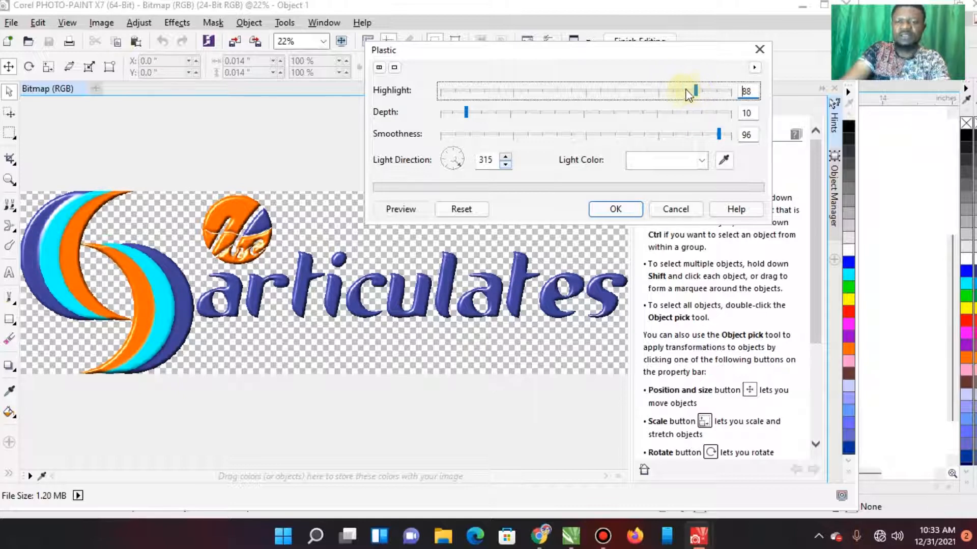
left_click_drag(696, 92, 704, 95)
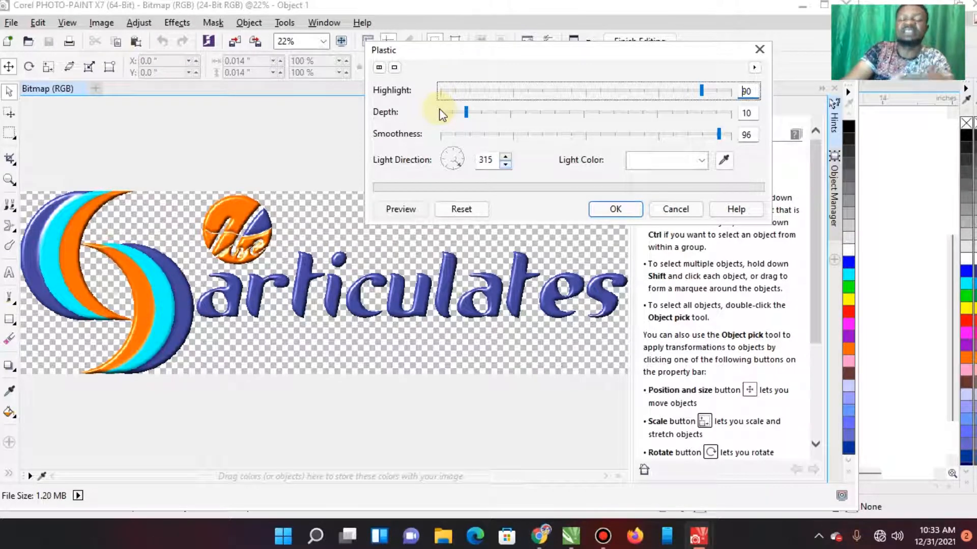
- Compare Plastic effect Depth values of 5, 75, 10 and 6 on the logo, and settle on a Depth of 11
left_click(452, 113)
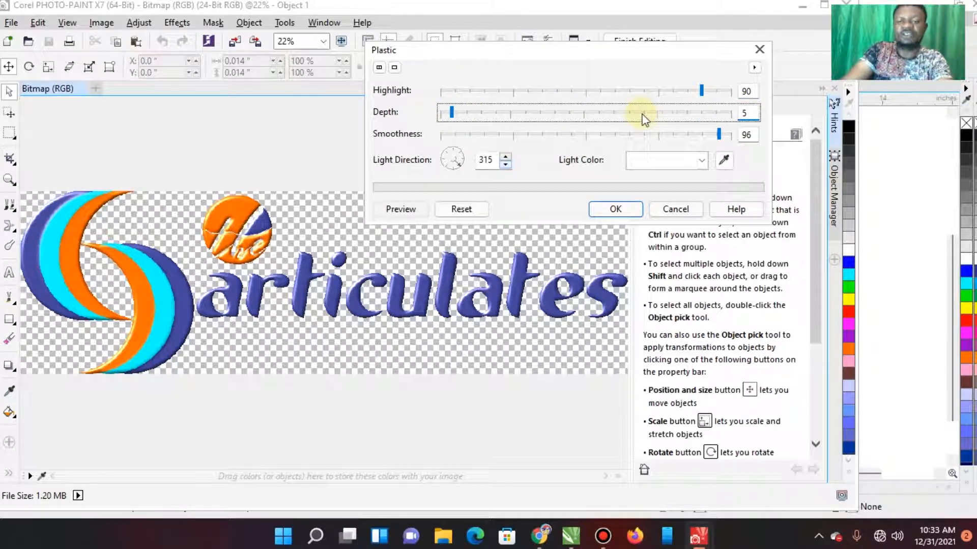
left_click(655, 116)
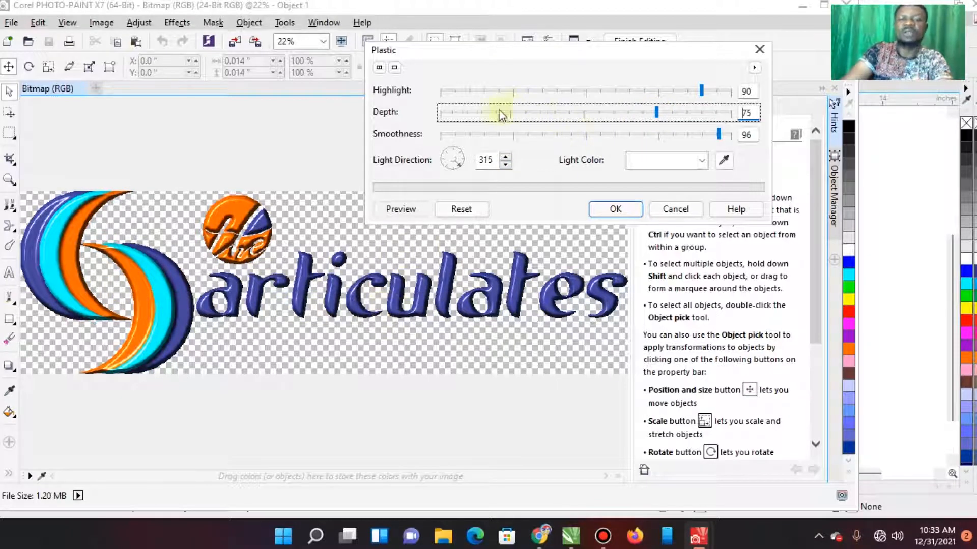
left_click(466, 113)
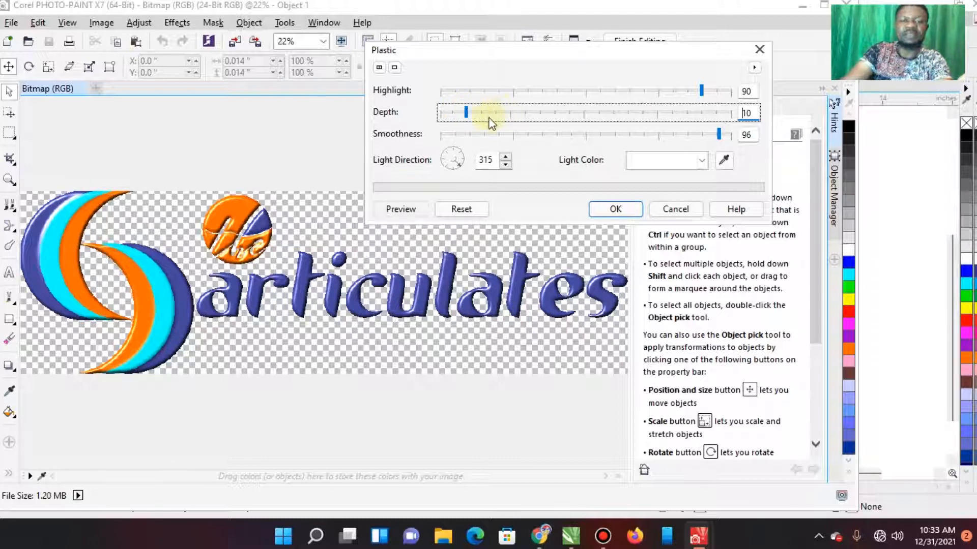
left_click(454, 113)
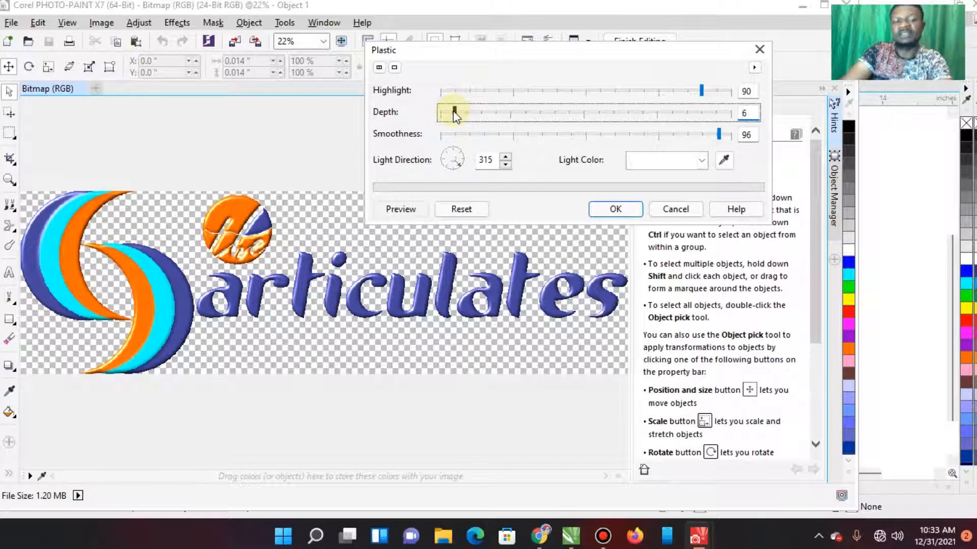
left_click(469, 113)
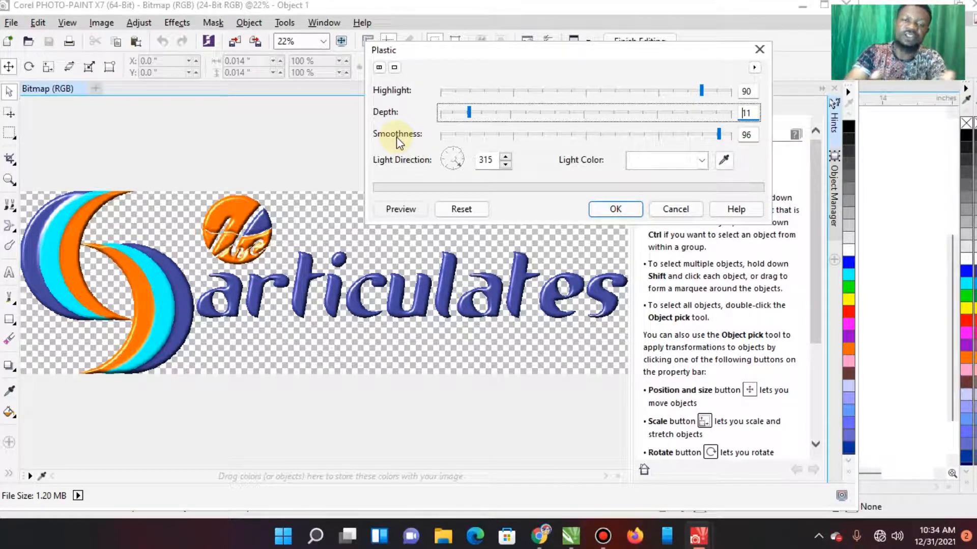
- Try Smoothness values of 6, 84 and 90 for the Plastic effect, and settle on a Smoothness of 95
left_click(458, 135)
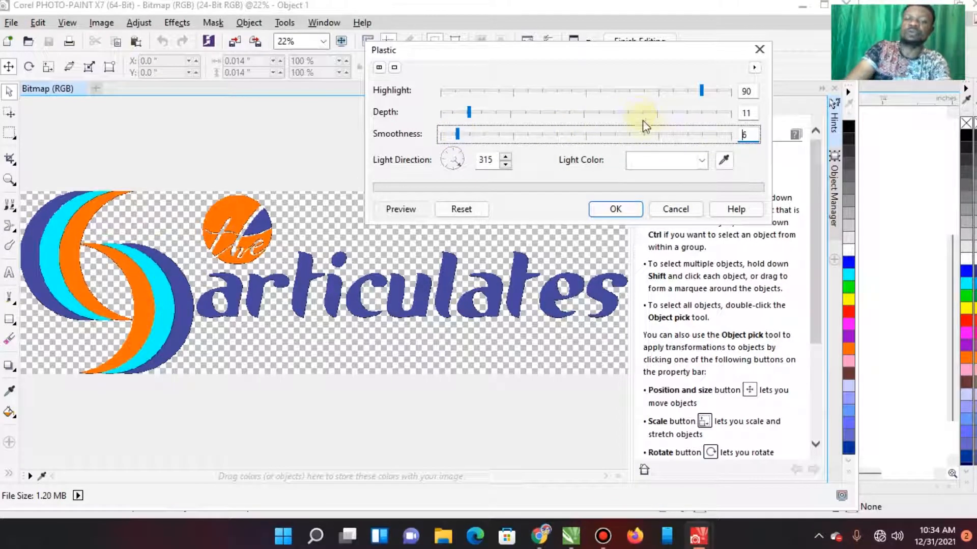
left_click(686, 135)
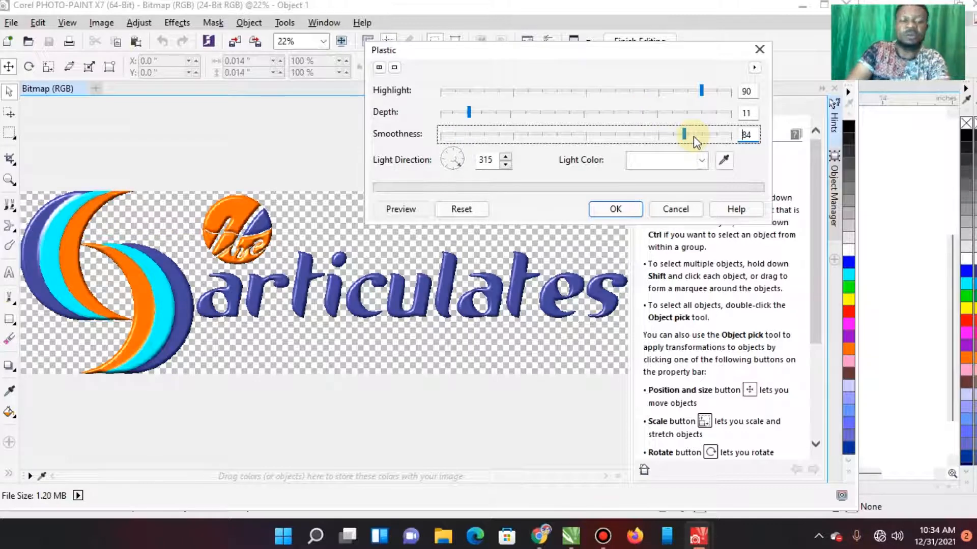
left_click(702, 136)
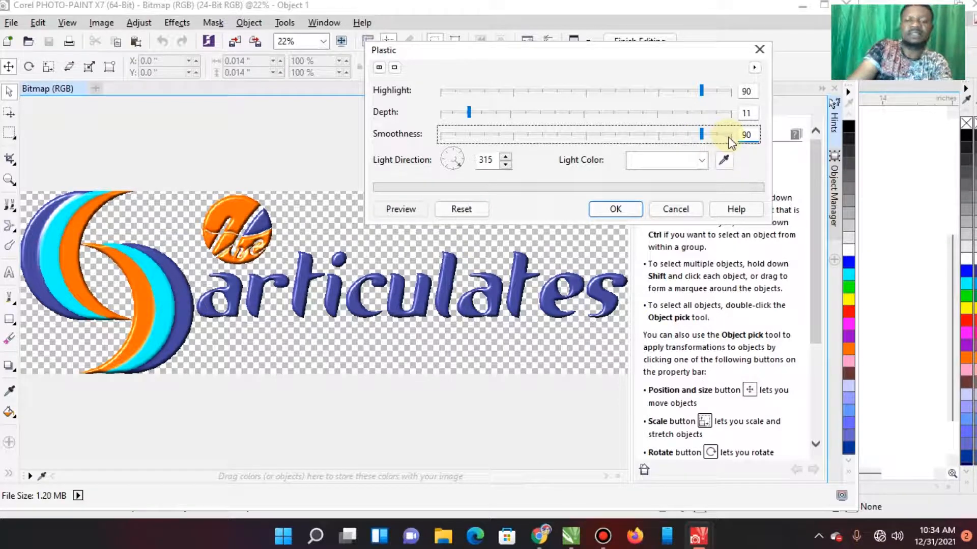
left_click(718, 137)
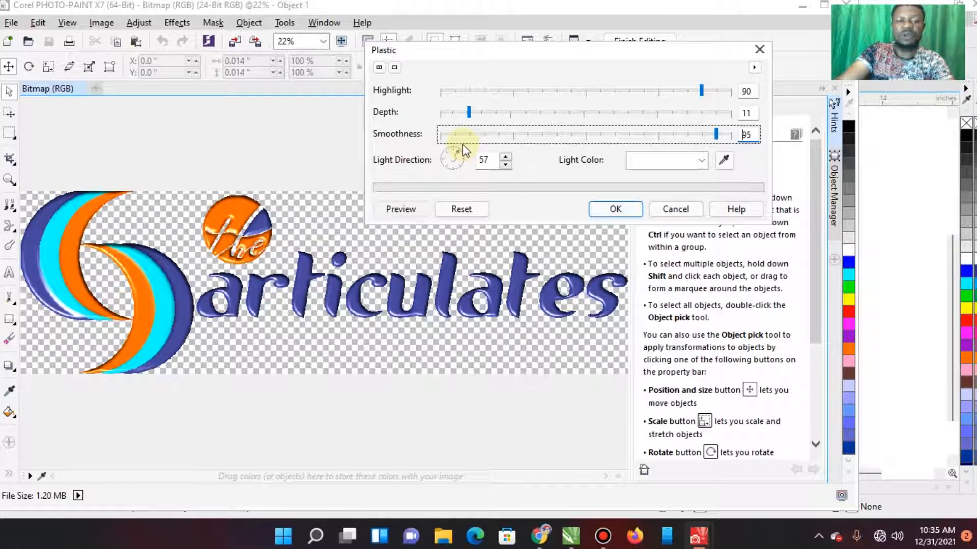
- Turn the Plastic effect's light direction through several angles around the dial, and leave it at 180
left_click_drag(456, 146, 453, 147)
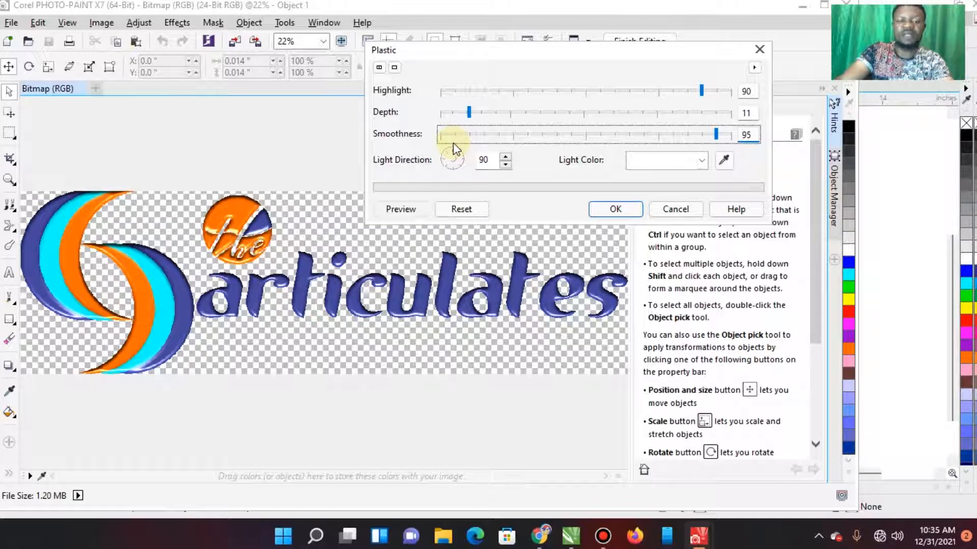
left_click_drag(454, 150, 469, 166)
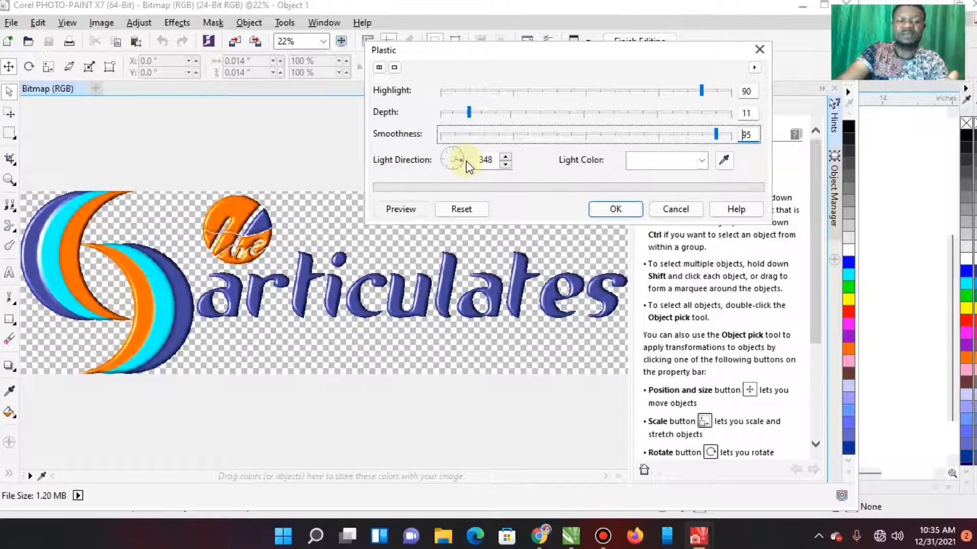
left_click_drag(463, 161, 440, 170)
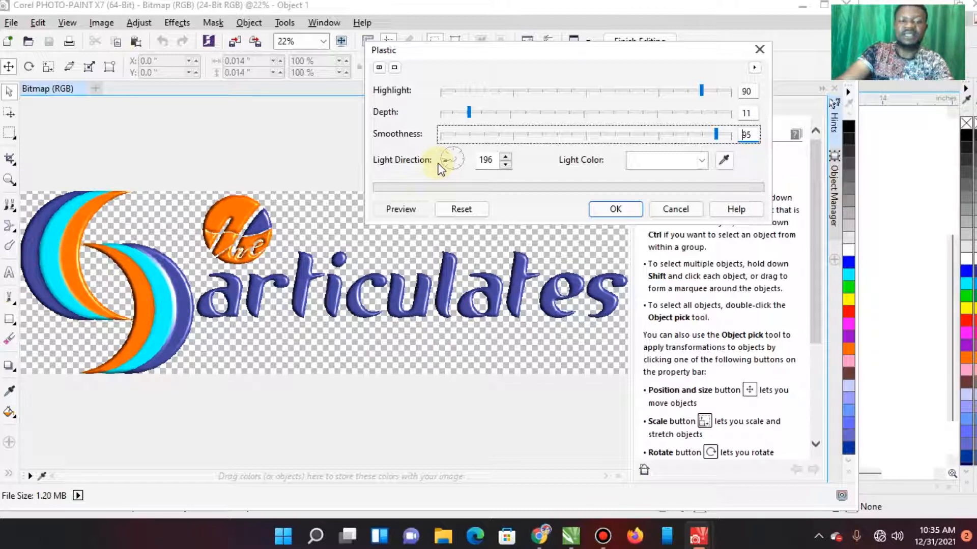
left_click(445, 162)
left_click_drag(444, 162, 454, 172)
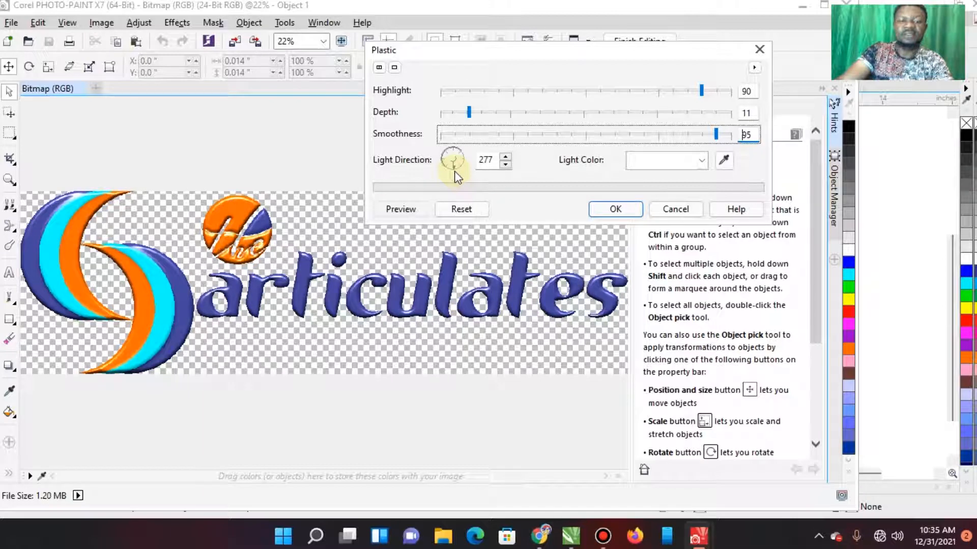
left_click_drag(454, 171, 455, 156)
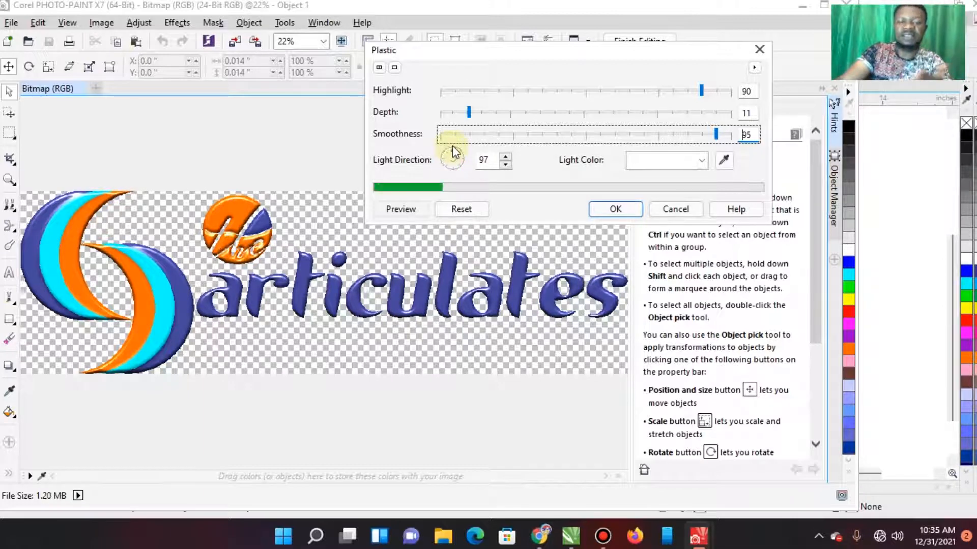
mouse_move(456, 161)
left_mouse_down()
mouse_move(451, 153)
mouse_move(446, 164)
left_mouse_up()
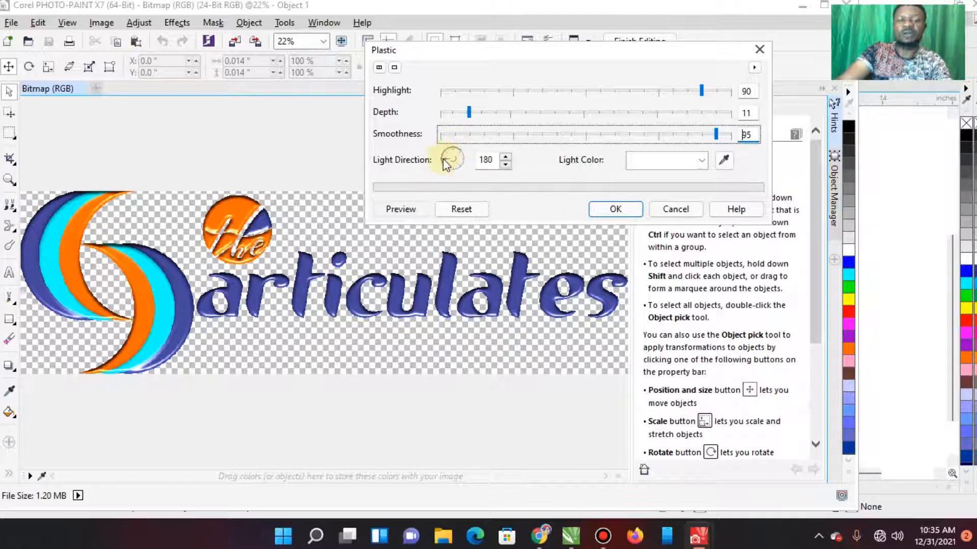
left_click_drag(447, 162, 466, 160)
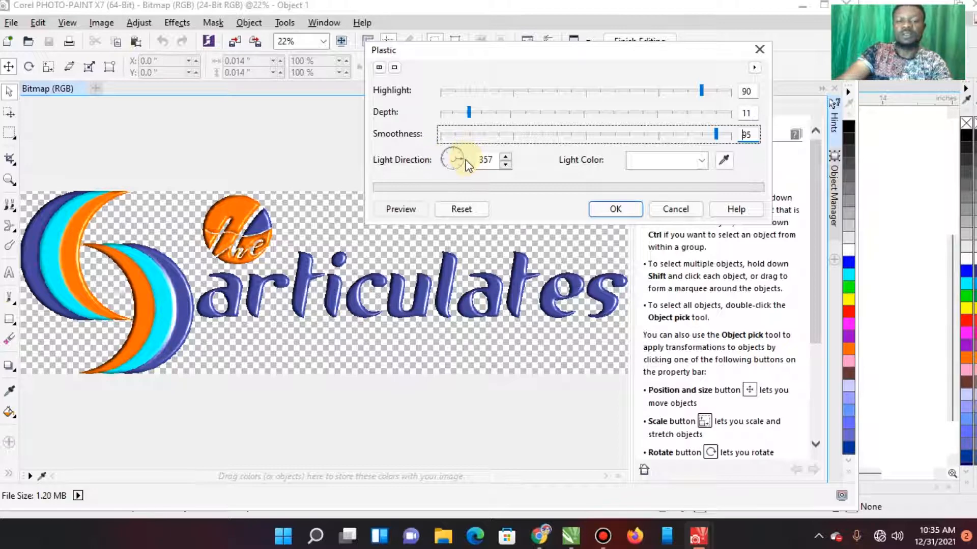
left_click_drag(465, 157, 446, 164)
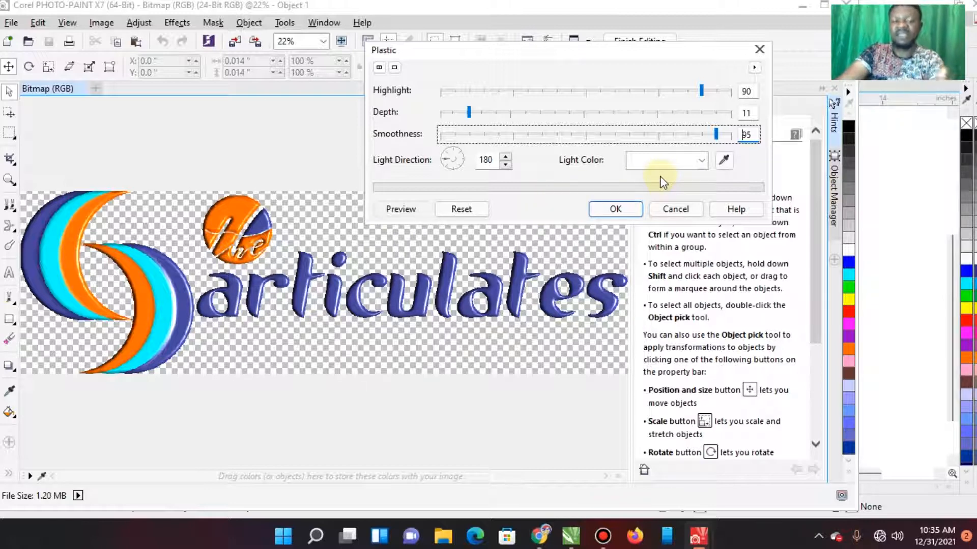
- Try bright yellow and light yellow as the Plastic effect's light colour, and choose a paler yellow
left_click(684, 159)
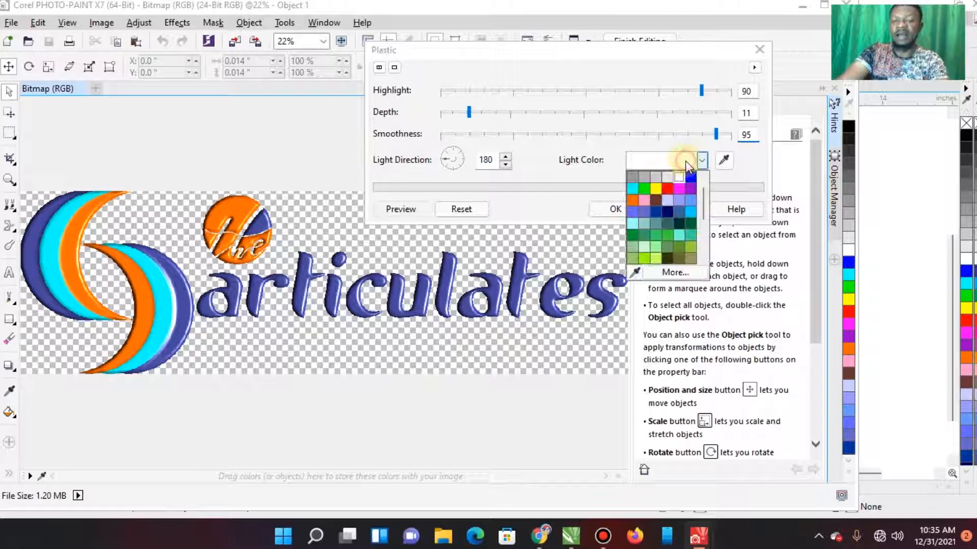
left_click(658, 187)
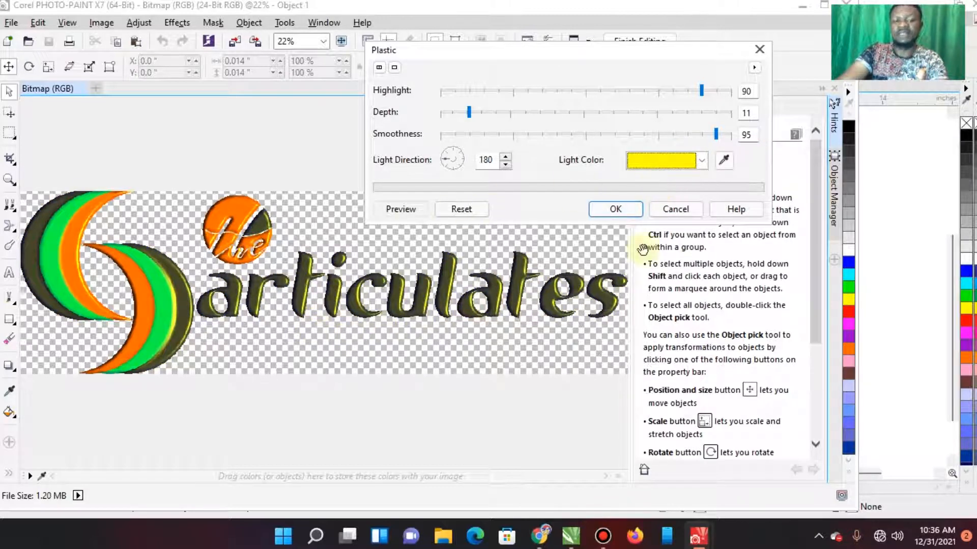
left_click(702, 160)
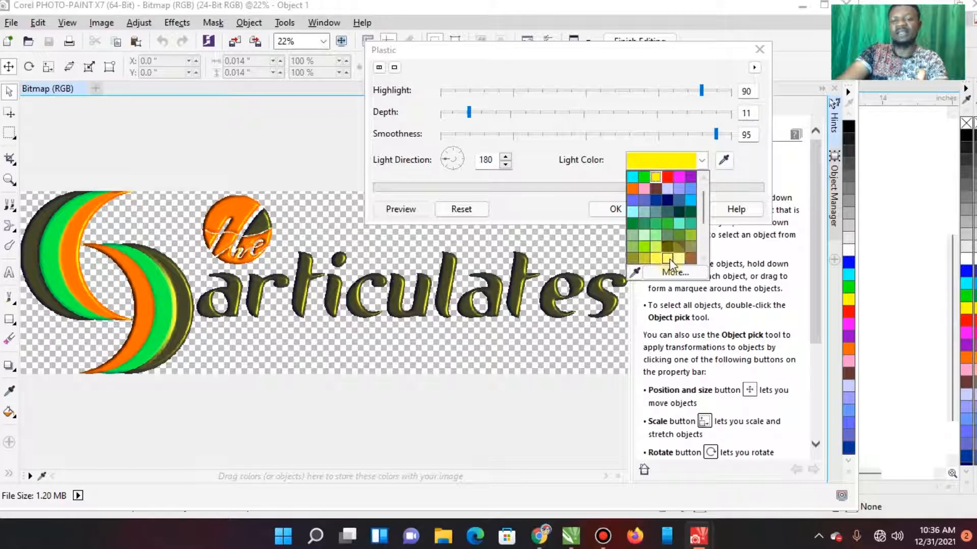
left_click(669, 260)
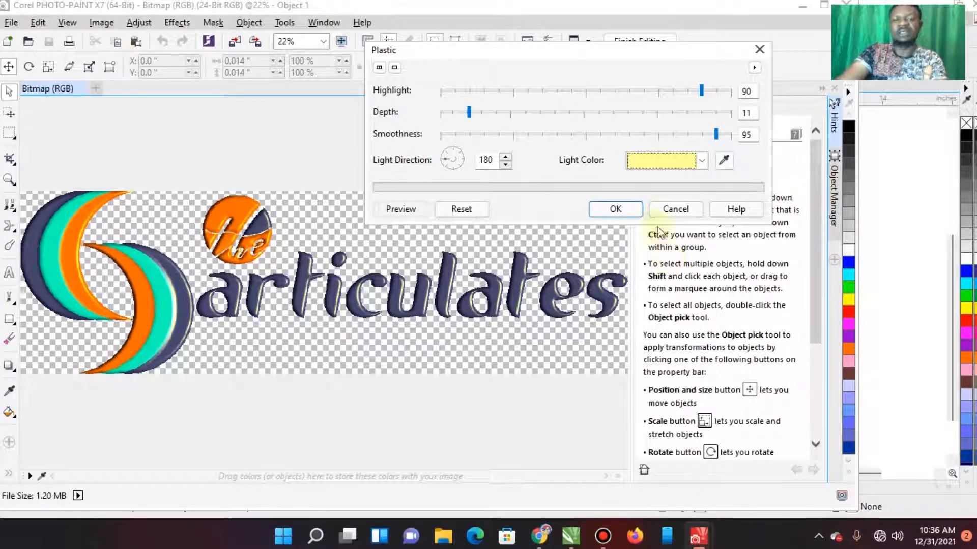
left_click(701, 161)
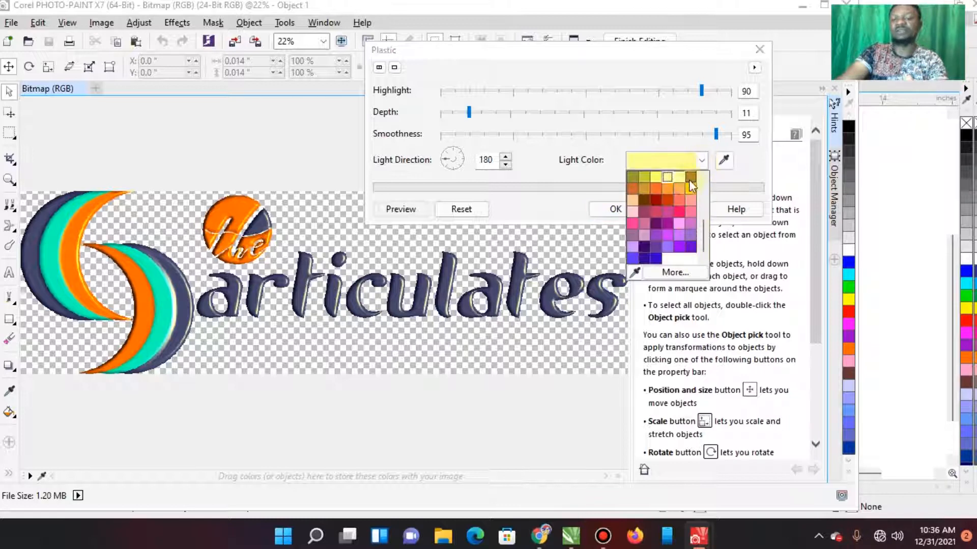
left_click(681, 179)
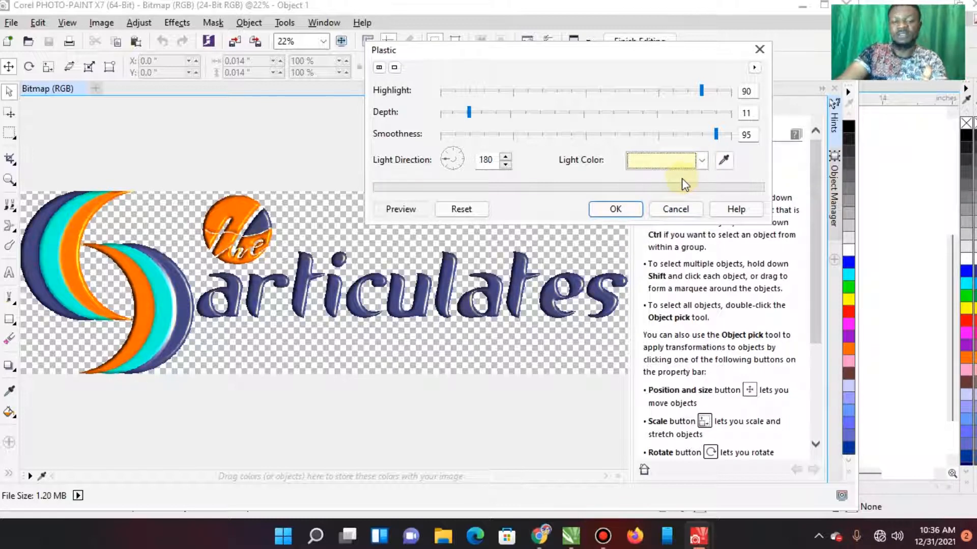
- Set the Plastic effect's light colour to white and apply the effect to the logo
left_click(702, 160)
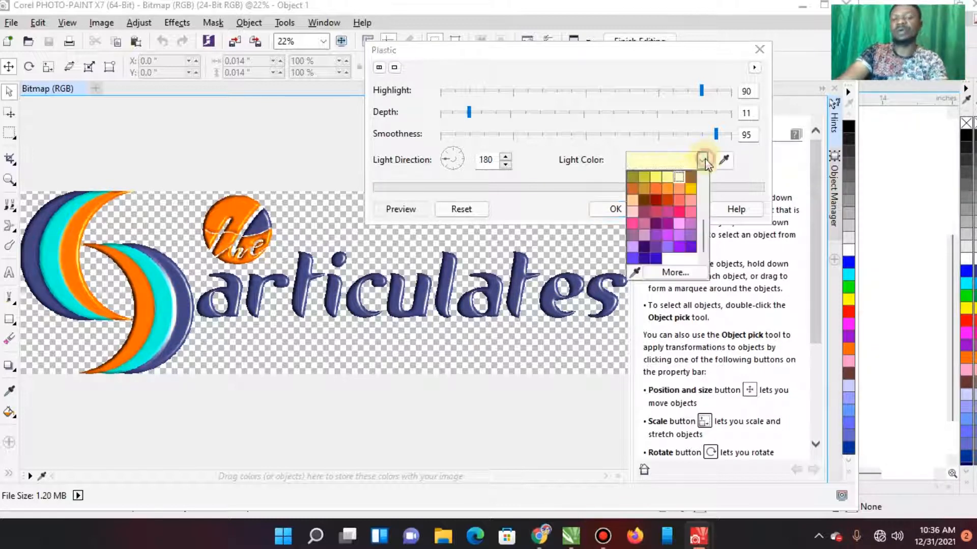
left_click_drag(703, 227, 700, 167)
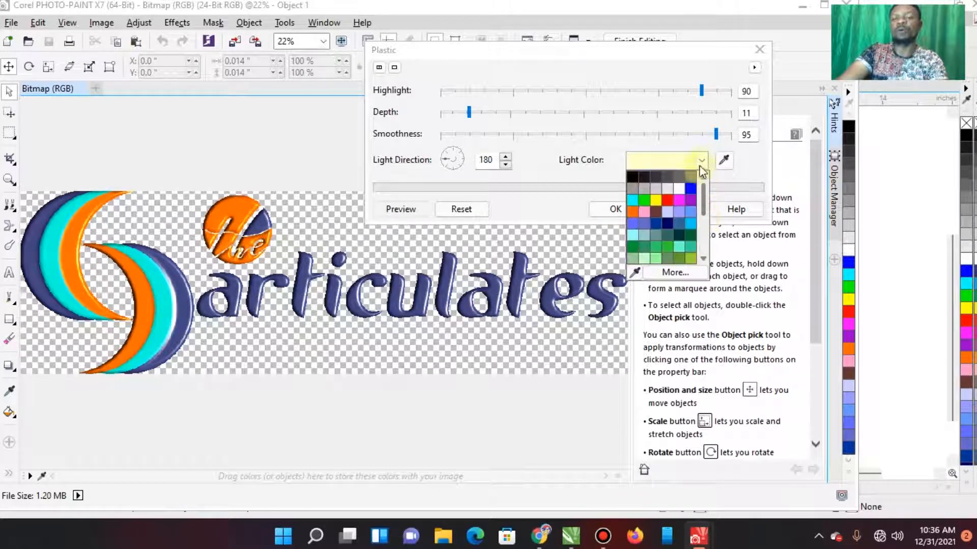
left_click(683, 186)
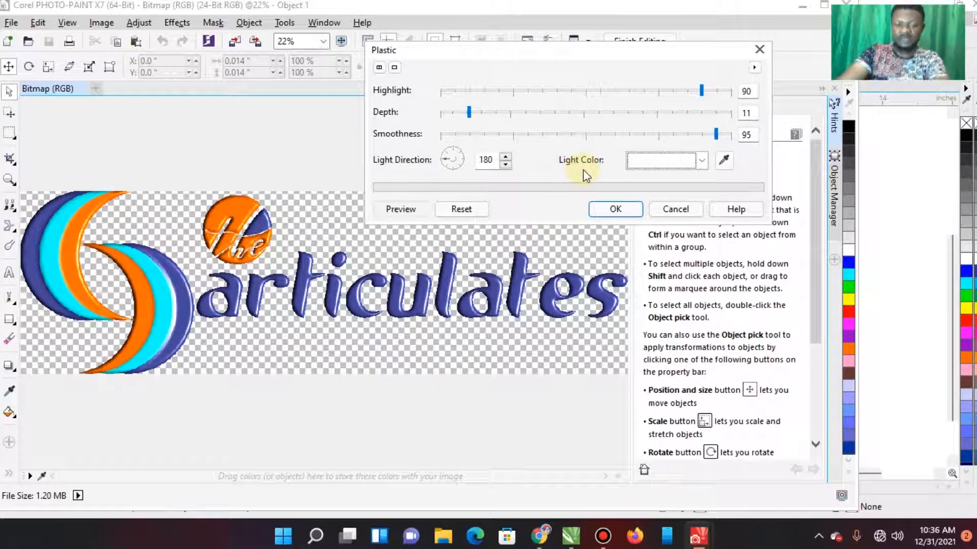
left_click(622, 212)
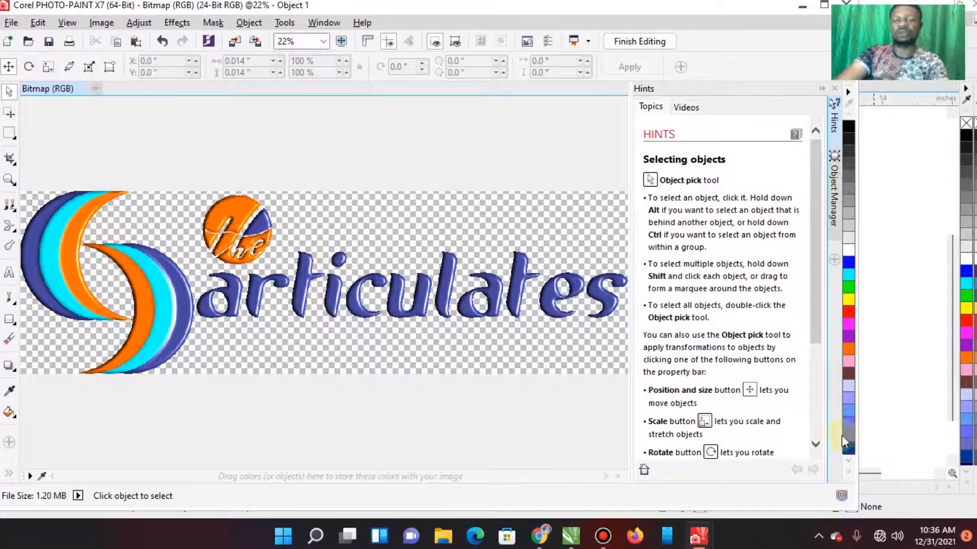
left_click(916, 371)
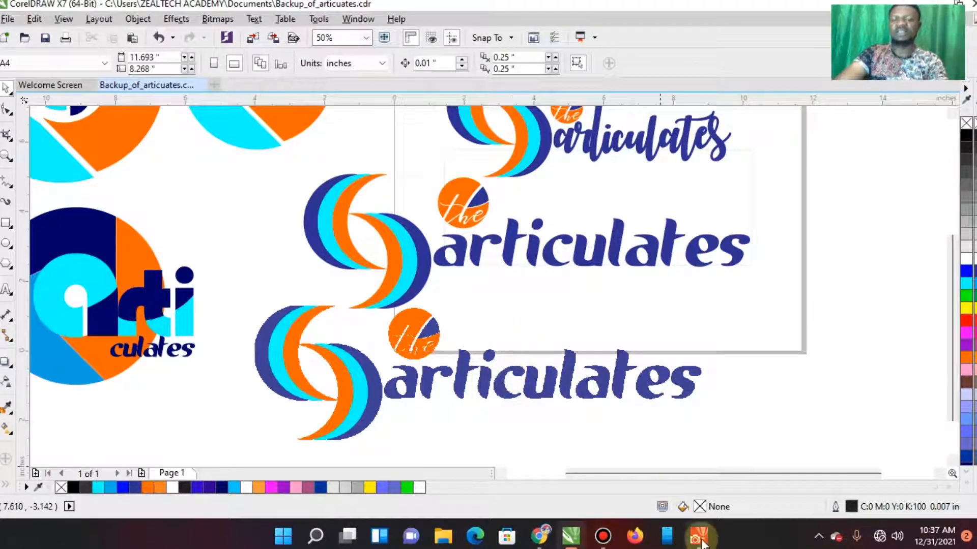
left_click(699, 537)
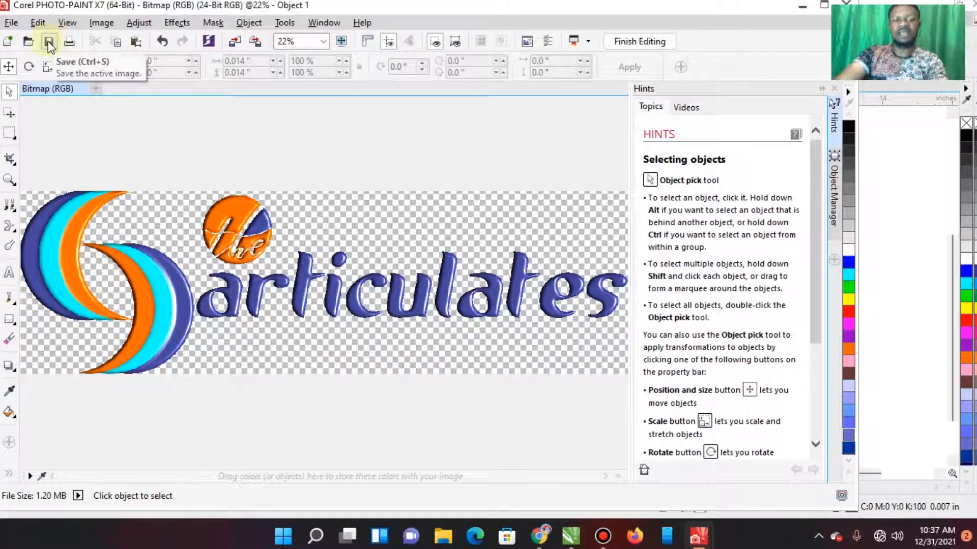
left_click(11, 22)
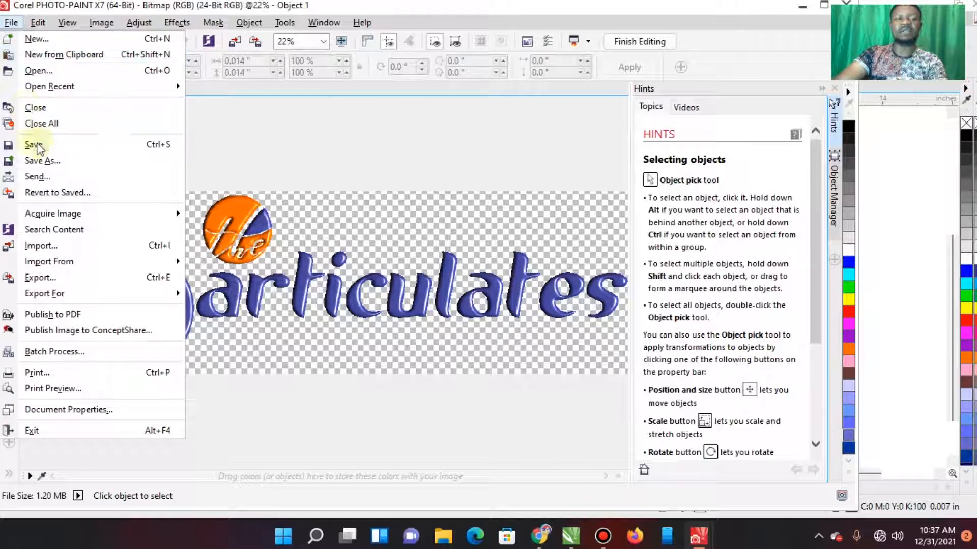
left_click(236, 148)
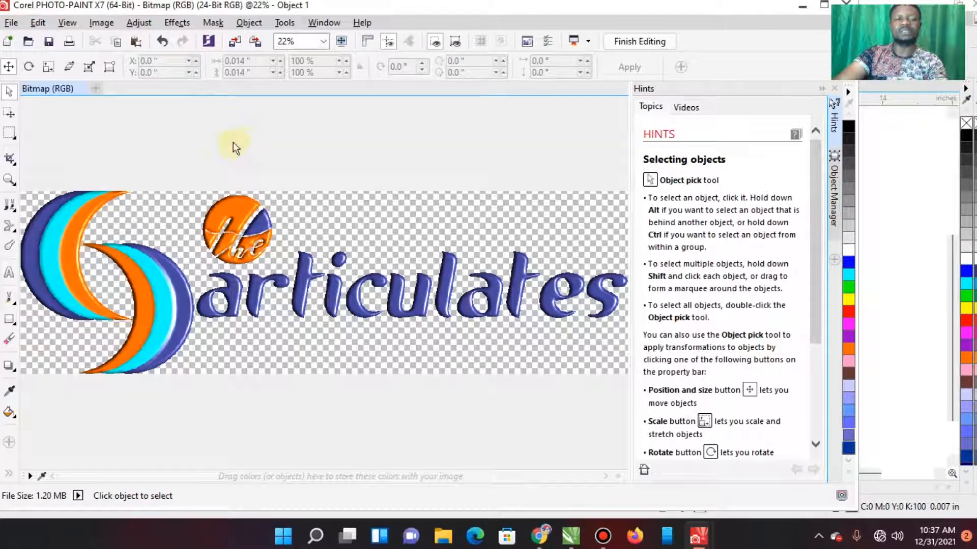
- Save the textured bitmap and finish editing to return it to the CorelDRAW document
left_click(52, 43)
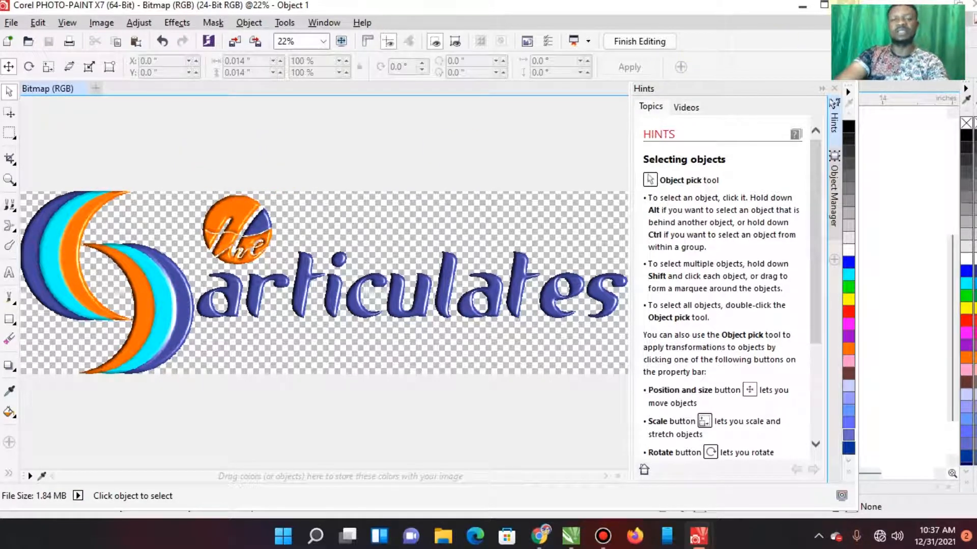
mouse_move(305, 10)
left_mouse_down()
mouse_move(375, 22)
mouse_move(377, 61)
mouse_move(349, 37)
mouse_move(402, 77)
mouse_move(404, 40)
mouse_move(349, 62)
mouse_move(434, 72)
mouse_move(447, 105)
mouse_move(373, 23)
mouse_move(392, 38)
mouse_move(424, 38)
left_mouse_up()
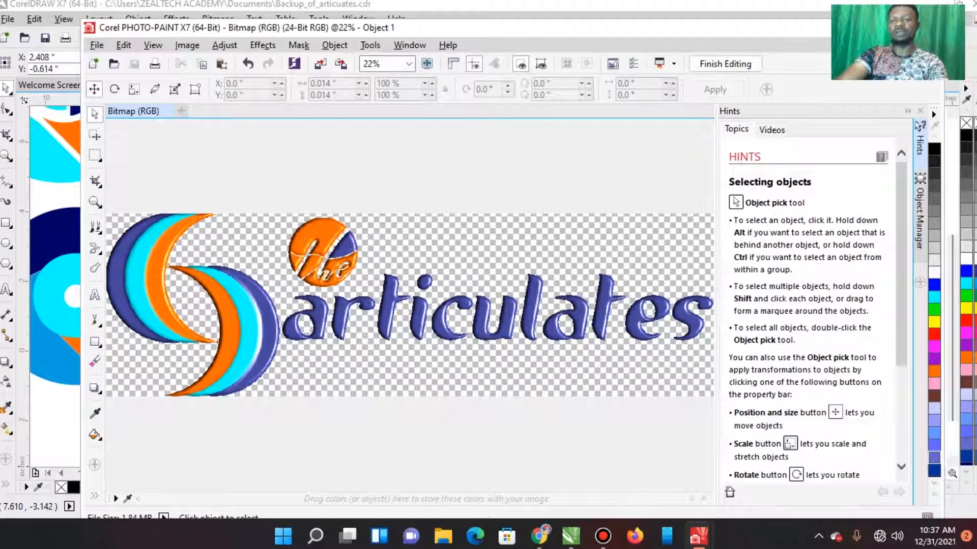
left_click(725, 64)
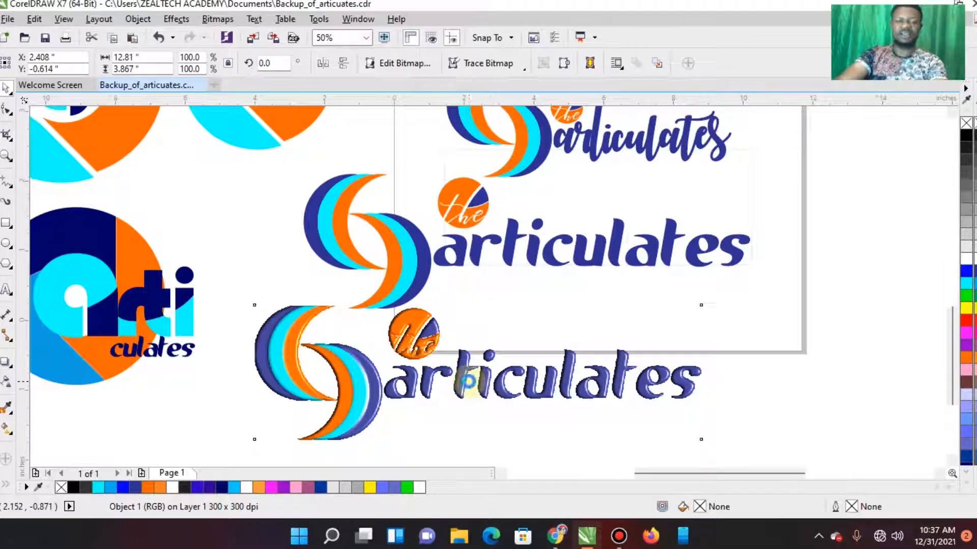
- Compare the textured bitmap logo with the flat original logo above it, both close up and as a whole
scroll(468, 381, "up", 1)
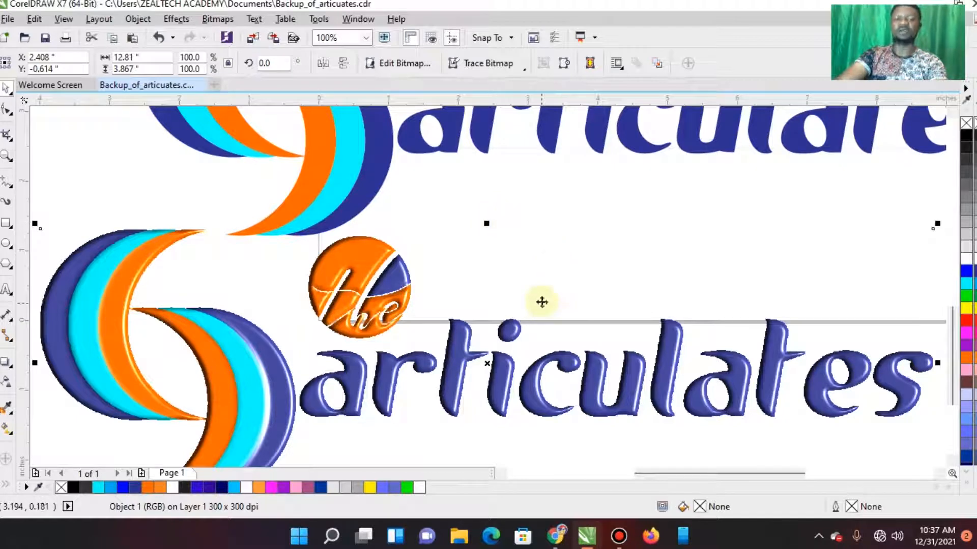
scroll(556, 163, "down", 2)
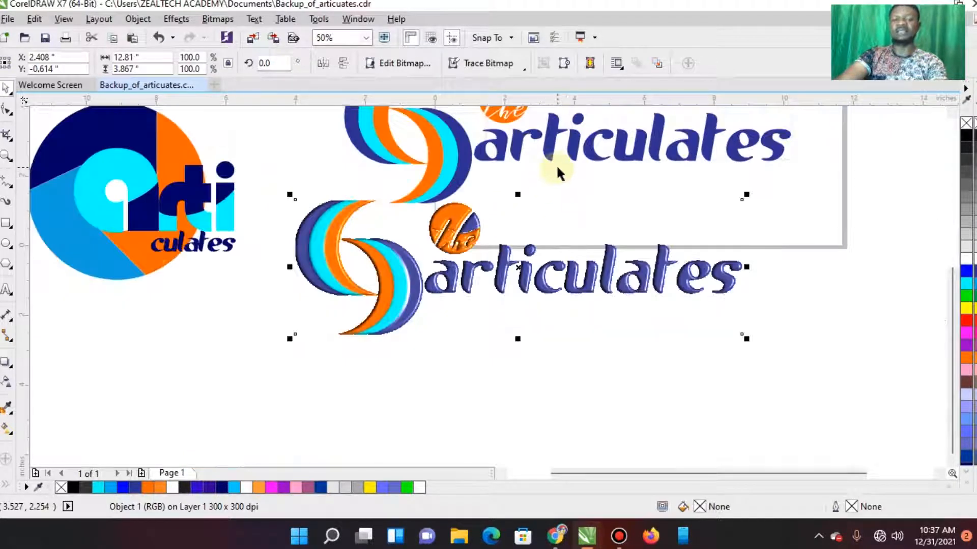
scroll(588, 118, "up", 2)
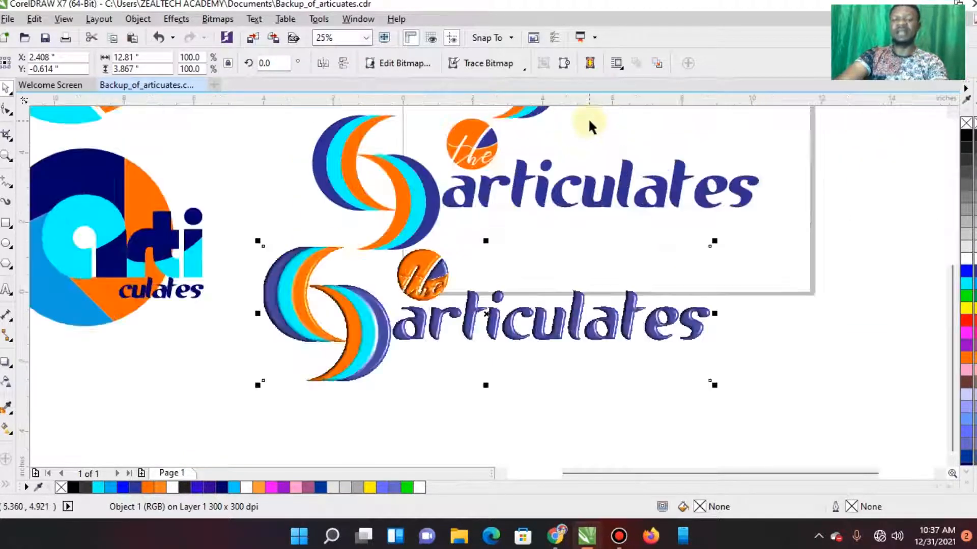
scroll(508, 230, "up", 2)
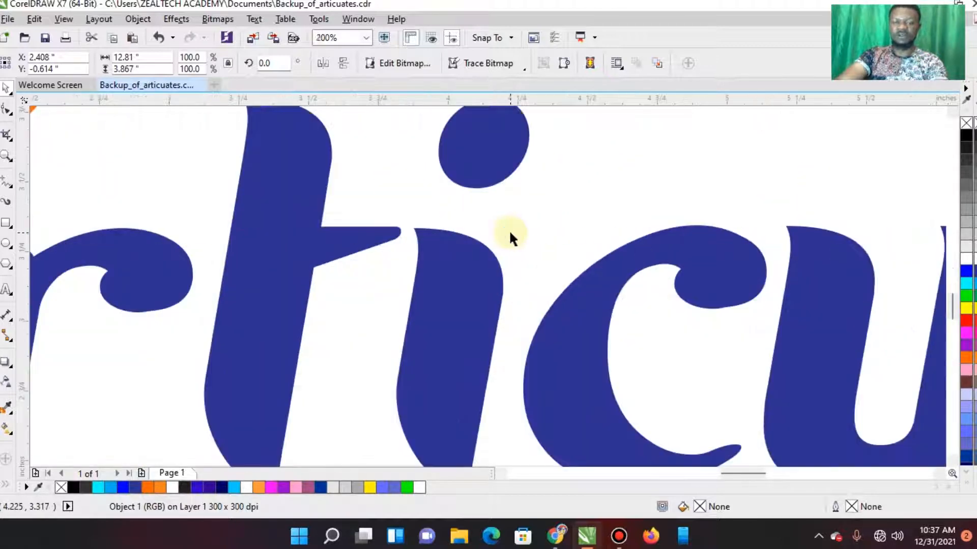
scroll(504, 242, "down", 2)
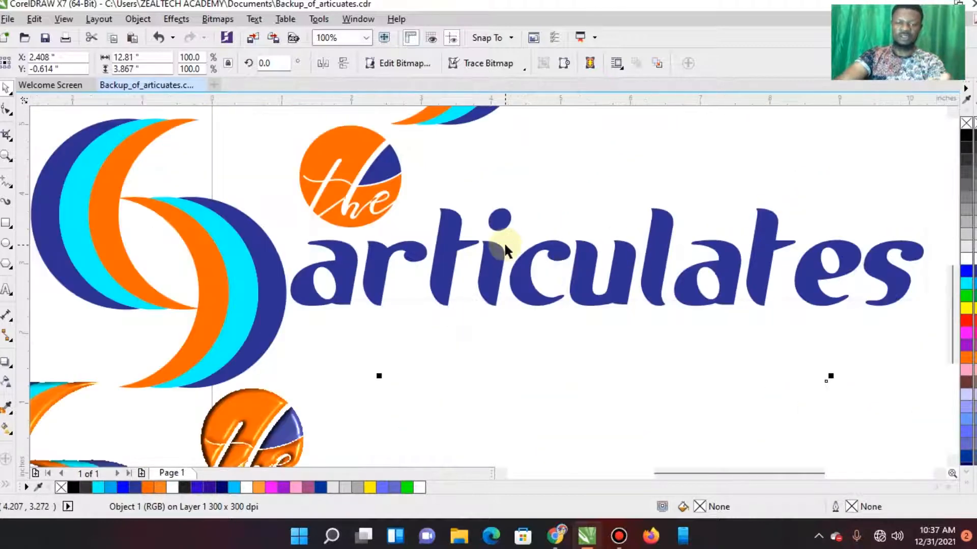
scroll(499, 257, "up", 1)
scroll(499, 258, "down", 2)
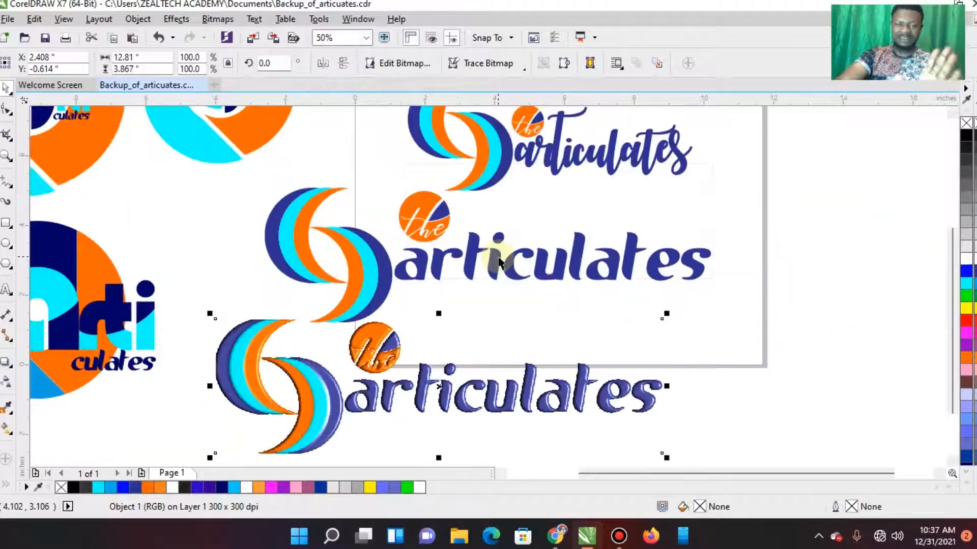
- Examine the plastic highlights and shading on the logo's lettering, the orange "the" circle and the crescent shapes at close range
scroll(433, 408, "up", 3)
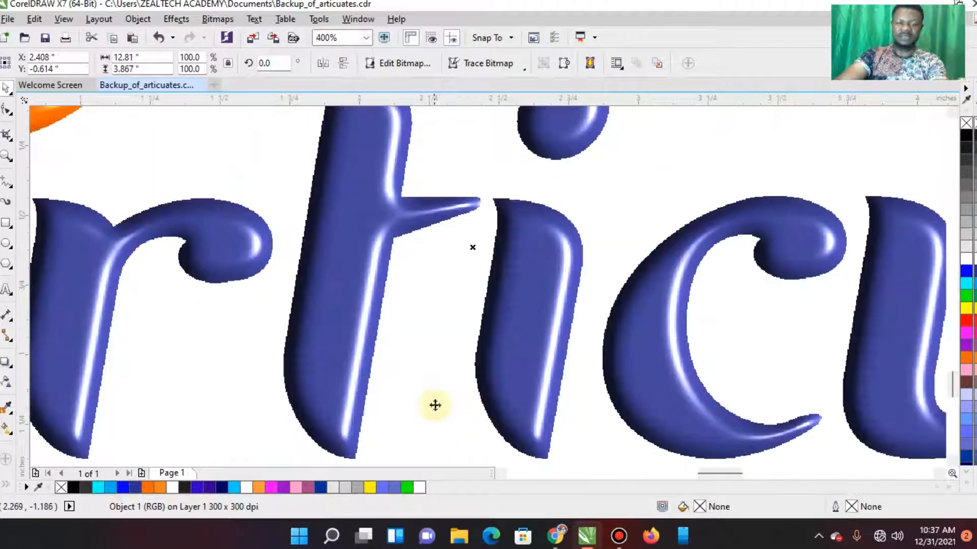
scroll(576, 382, "down", 1)
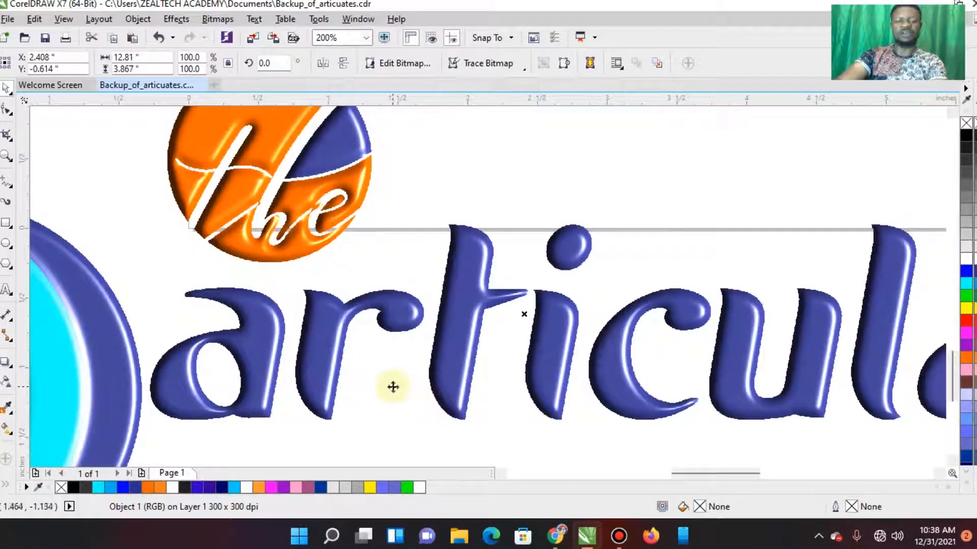
scroll(298, 218, "up", 1)
scroll(298, 218, "down", 1)
scroll(297, 218, "down", 2)
scroll(283, 201, "up", 3)
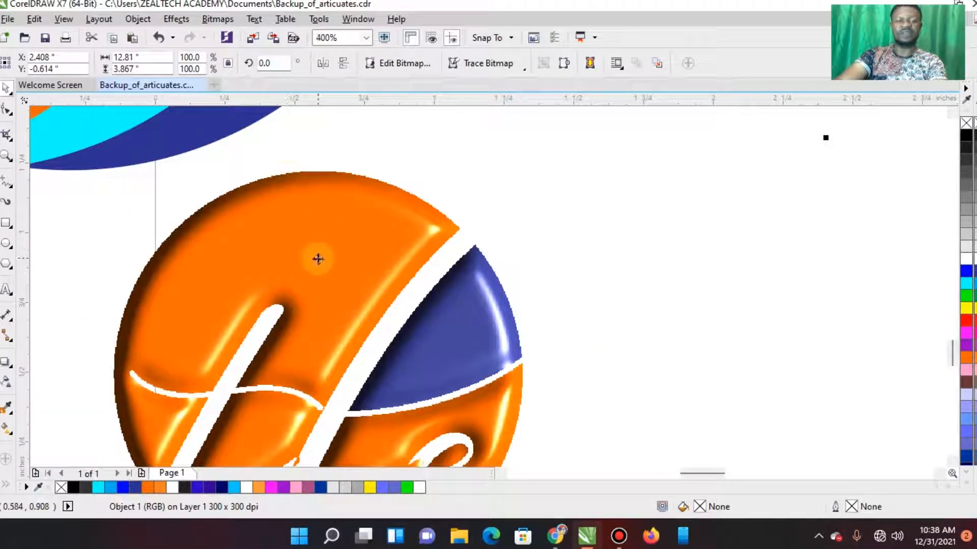
scroll(319, 258, "down", 1)
scroll(324, 376, "up", 1)
scroll(338, 349, "down", 1)
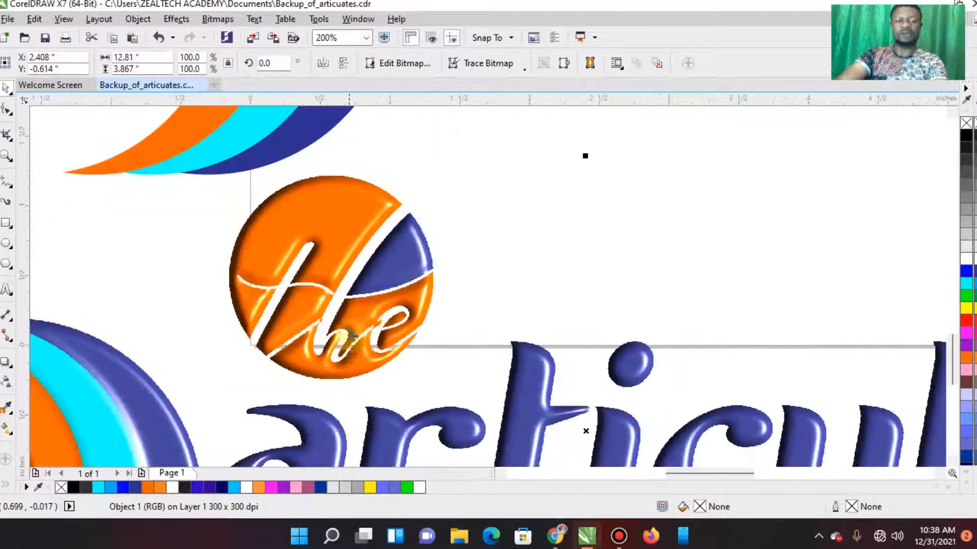
scroll(355, 317, "up", 1)
scroll(535, 273, "down", 1)
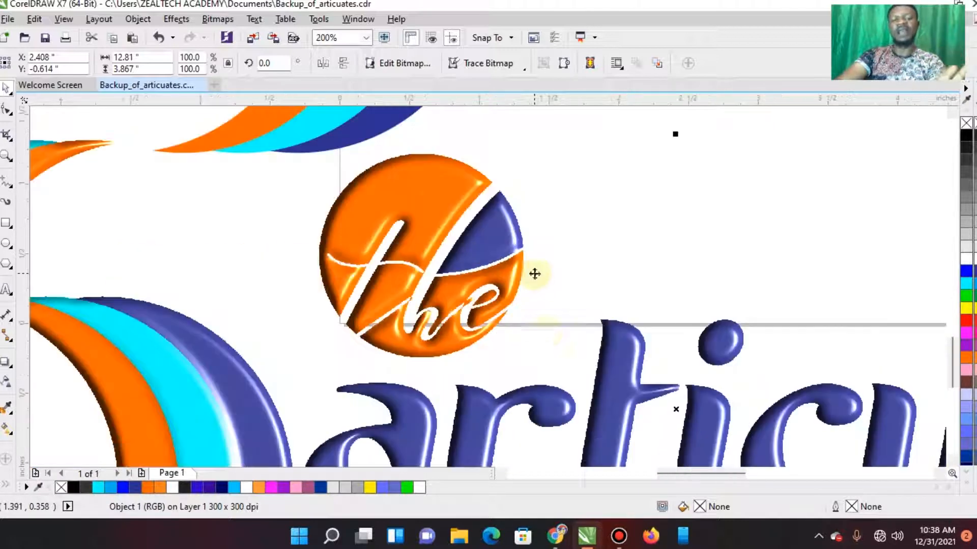
scroll(548, 342, "down", 1)
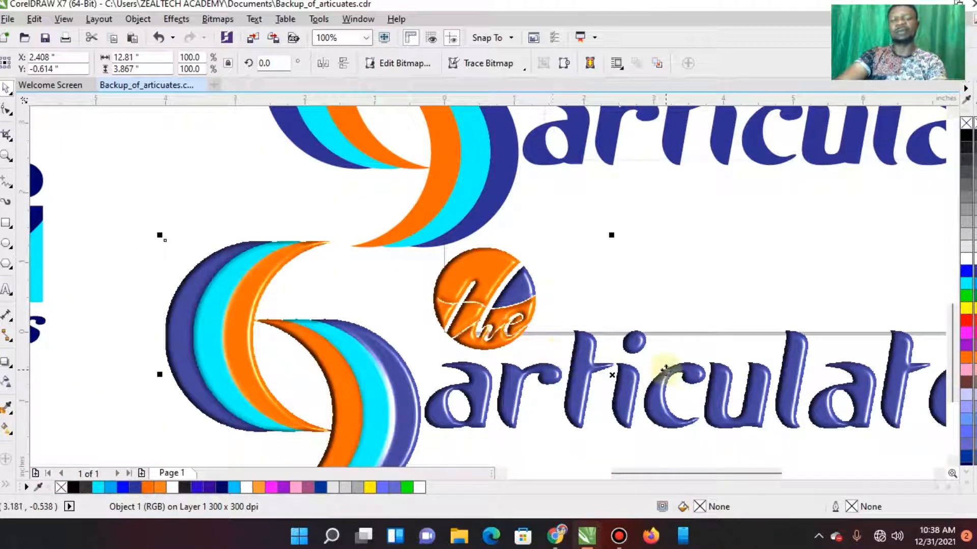
scroll(411, 387, "up", 1)
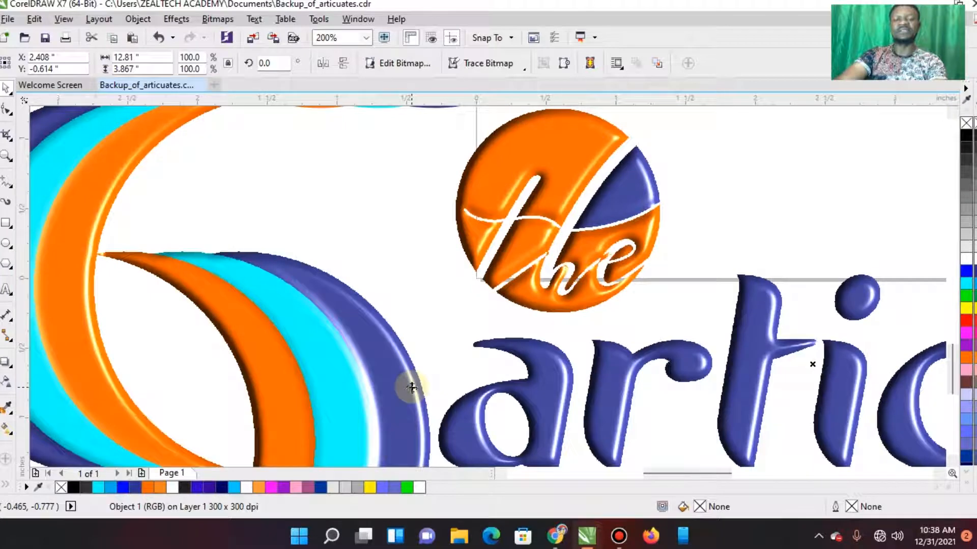
scroll(411, 386, "down", 1)
scroll(404, 392, "up", 1)
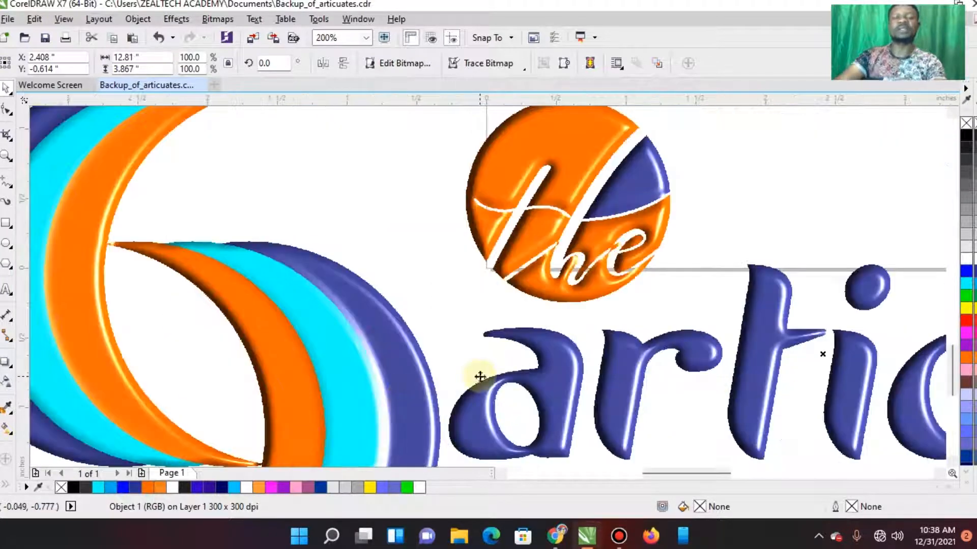